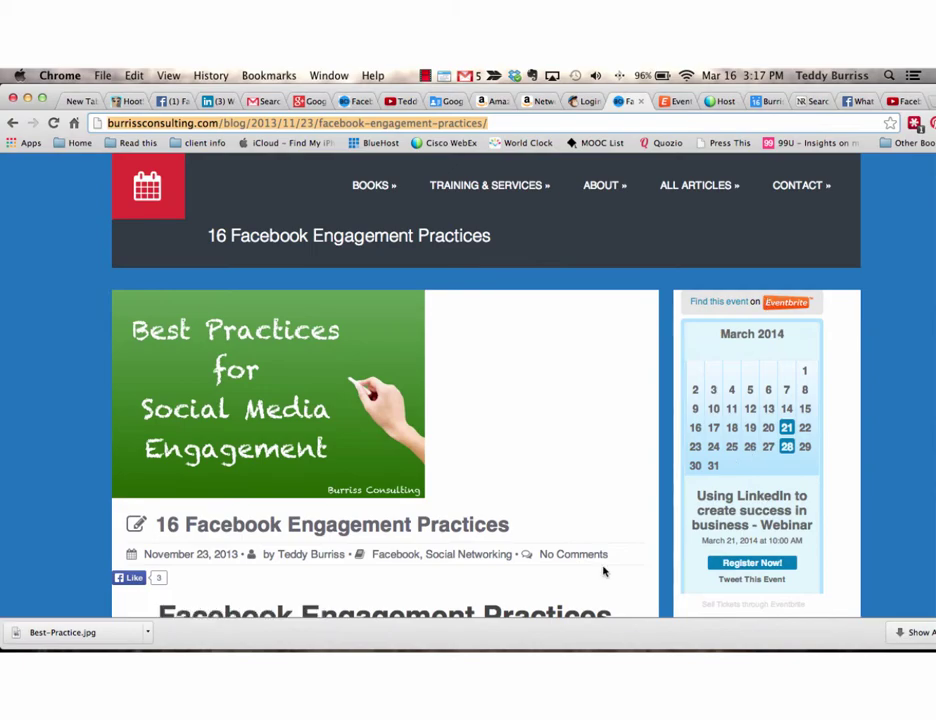
Paste the blog article link into a new LinkedIn status update, then select the pasted URL.
scroll(501, 503, "down", 10)
scroll(501, 503, "down", 5)
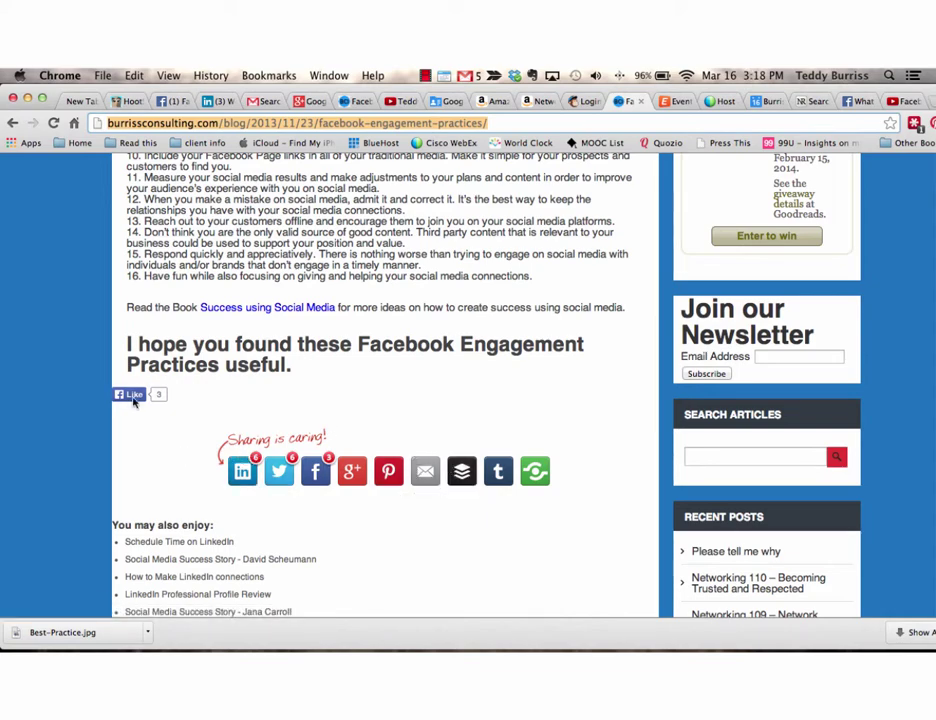
scroll(402, 382, "up", 20)
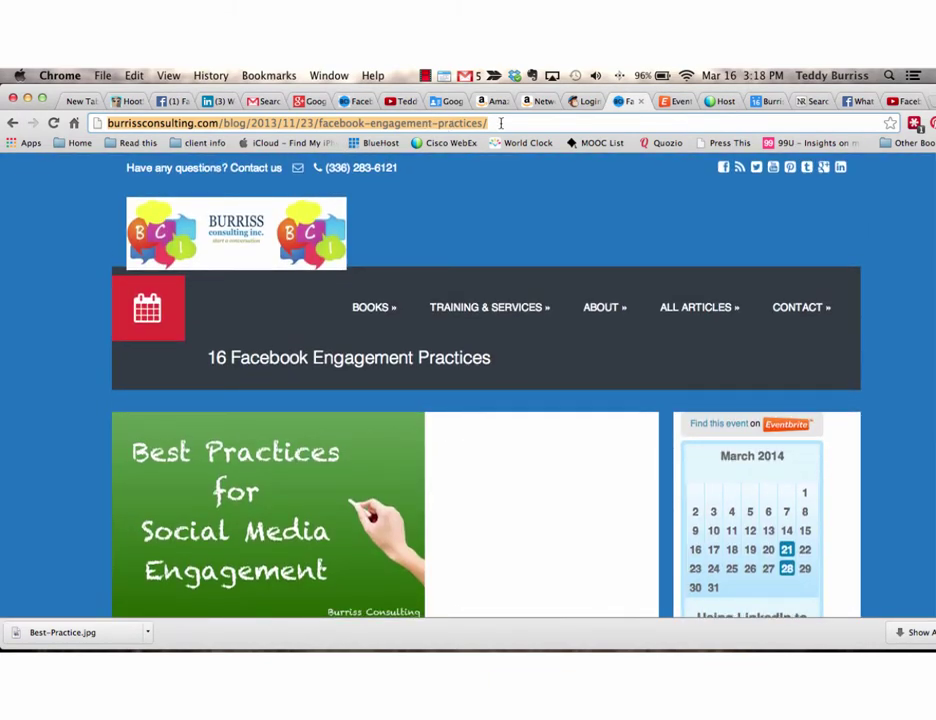
left_click(210, 101)
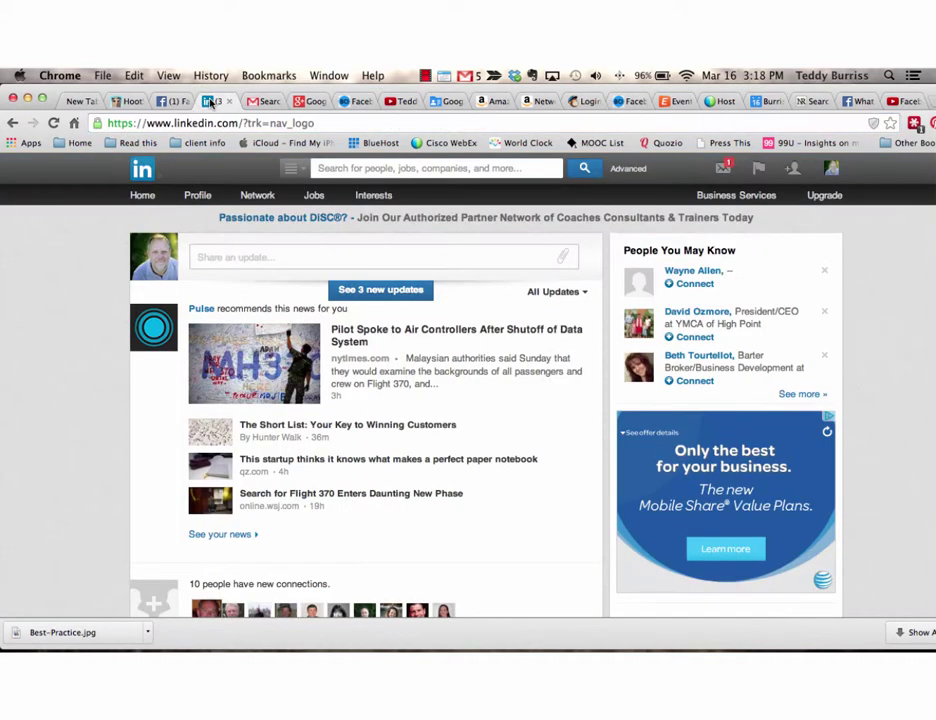
left_click(253, 257)
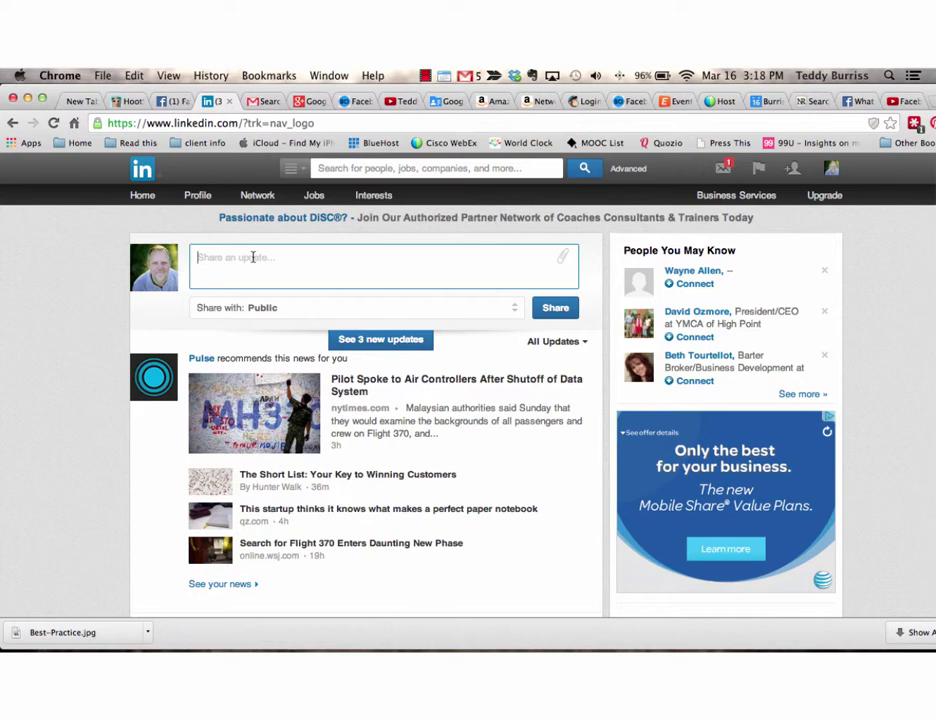
type("http://burrissconsulting.com/blog/2013/11/23/facebook-engagement-practices/")
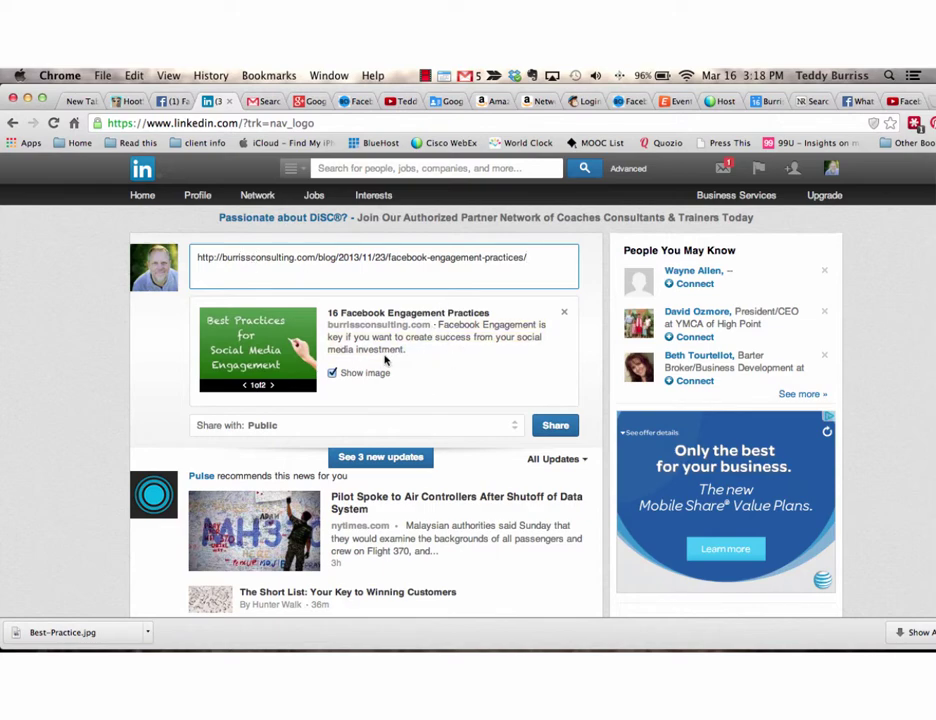
left_click_drag(541, 257, 343, 257)
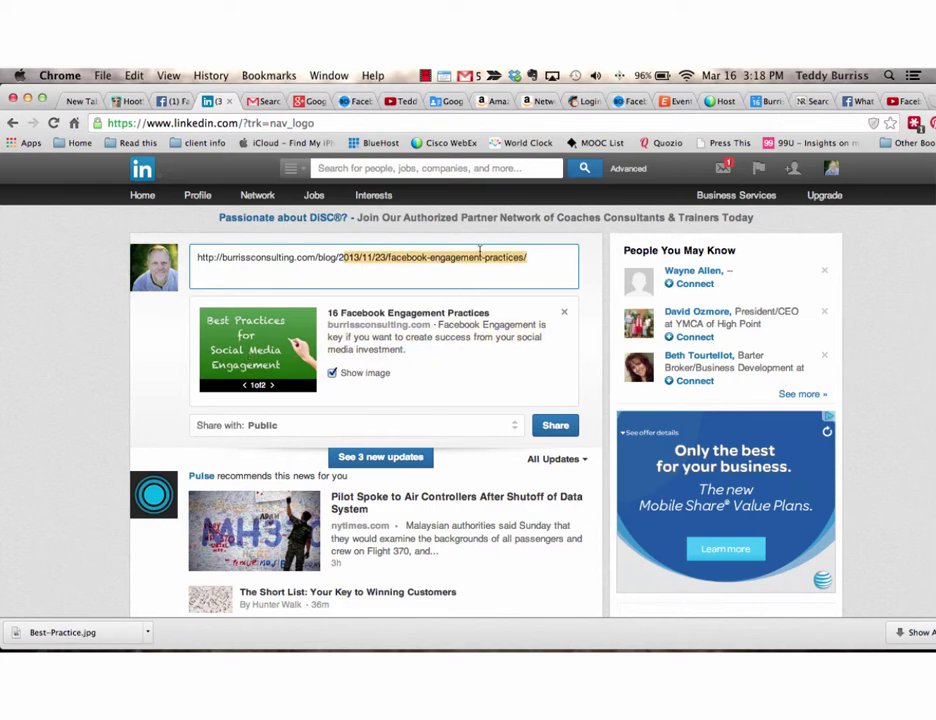
left_click_drag(480, 252, 153, 259)
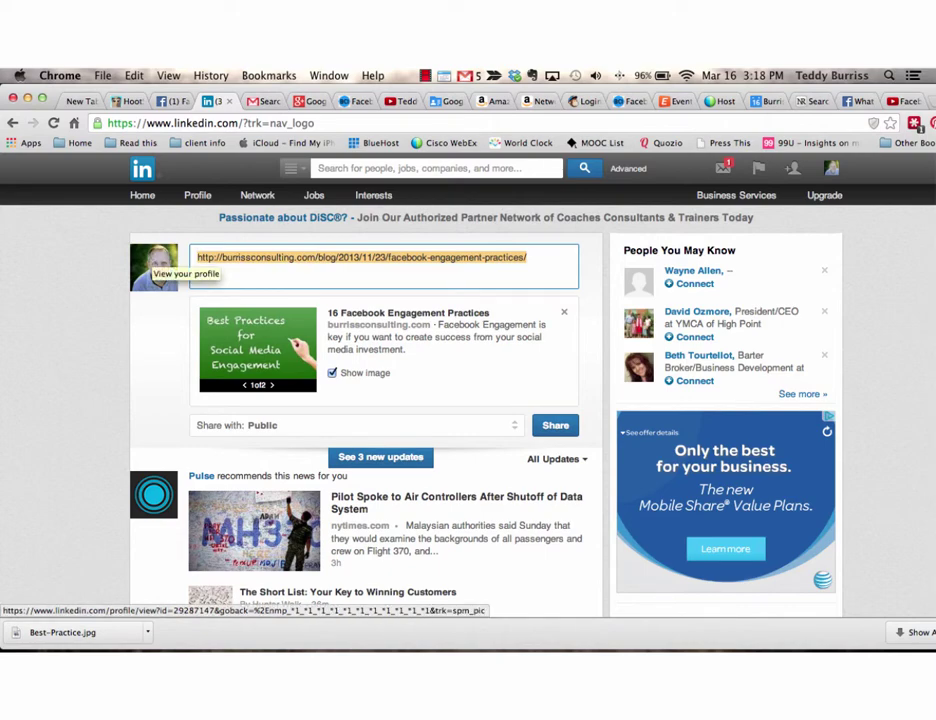
Replace the URL with an intro praising the 16 Best Practices Facebook tips, capitalizing 'Useful'.
type("Here is a gre")
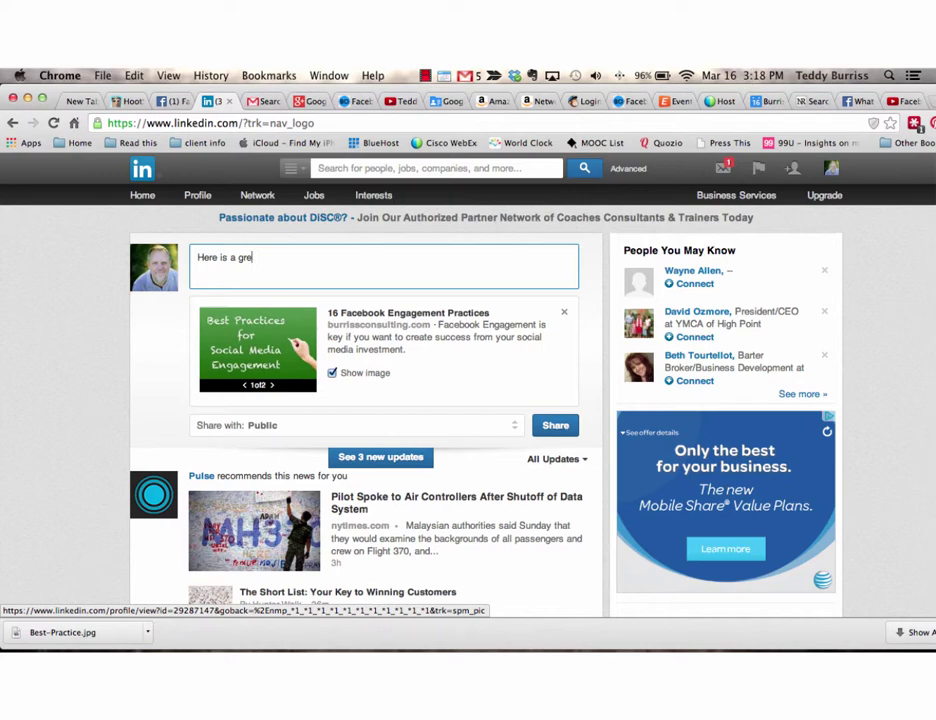
type("at article with 16 Best Practi")
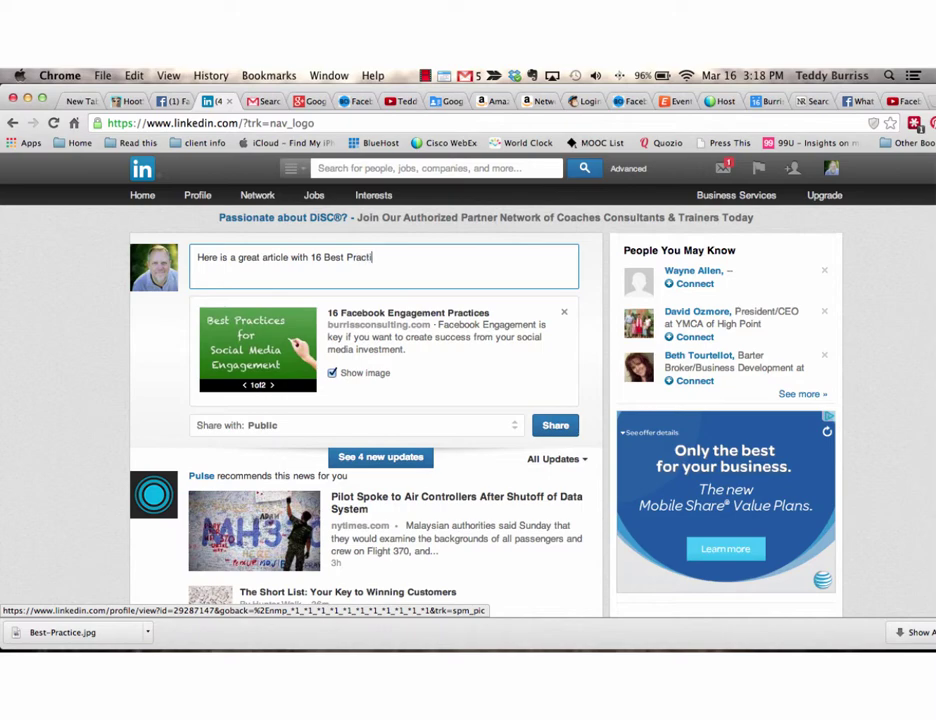
type("ces tips ")
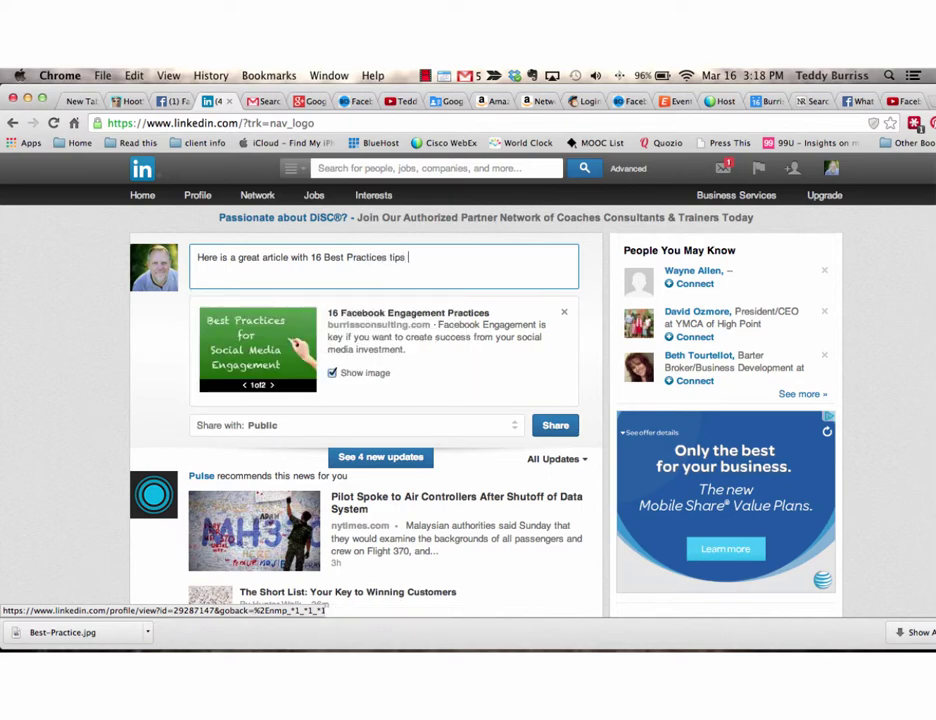
type("for Engaging on Facebook.")
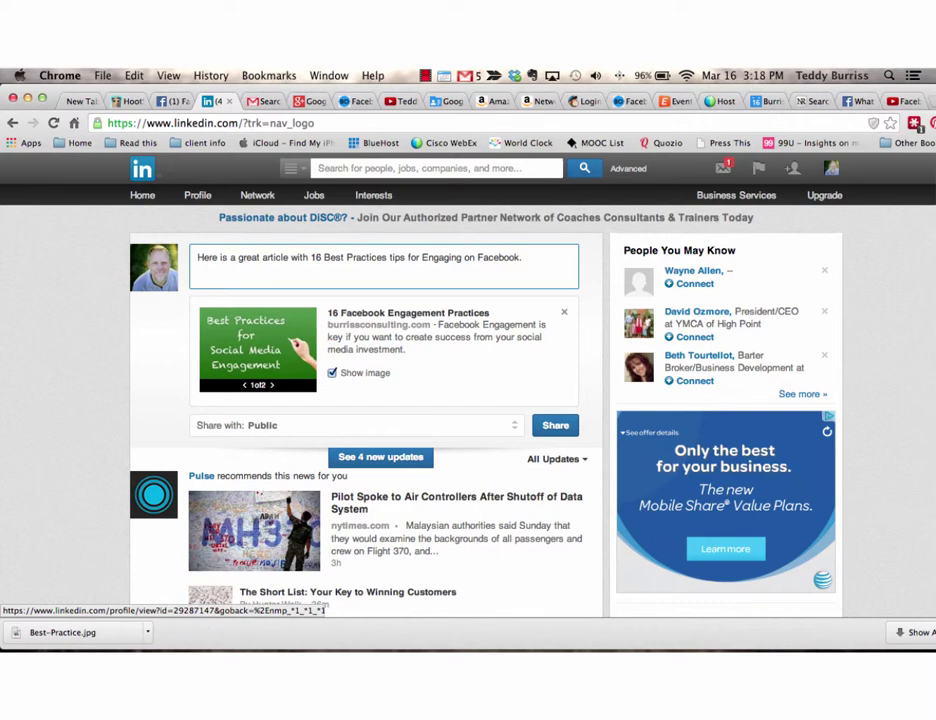
type(" useful to anyone who want")
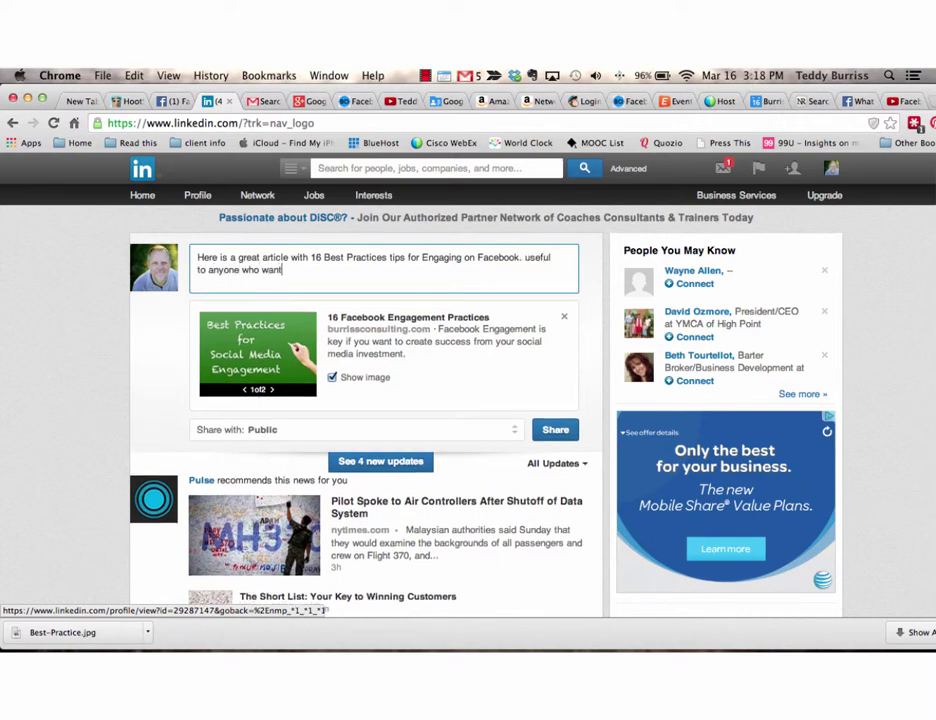
type("s to be a better Social Engagin")
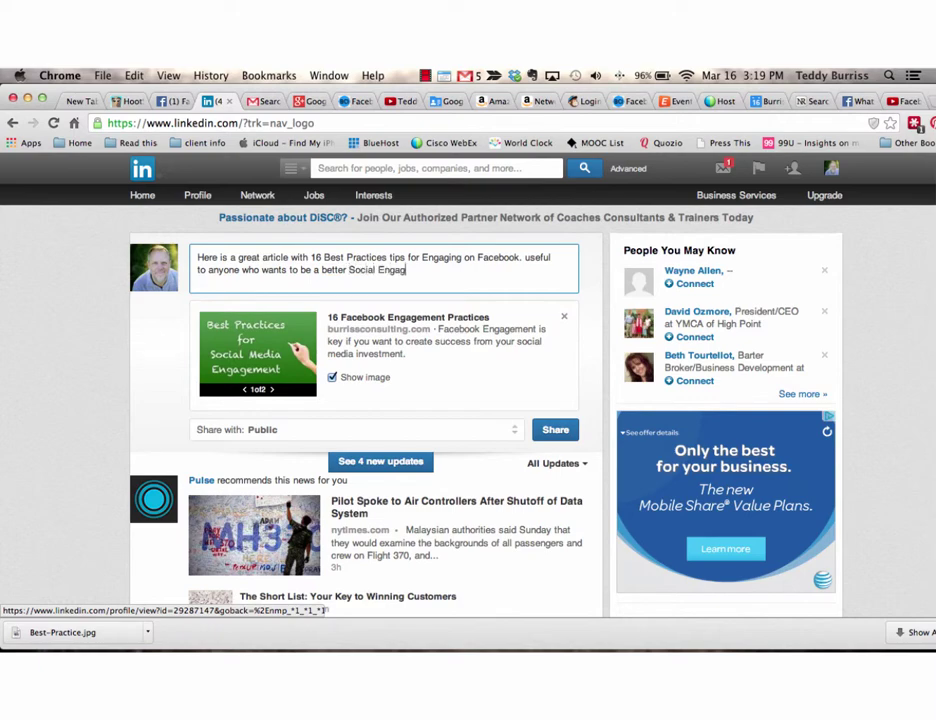
key("BackSpace")
key("BackSpace")
type("er")
left_click(524, 257)
key("BackSpace")
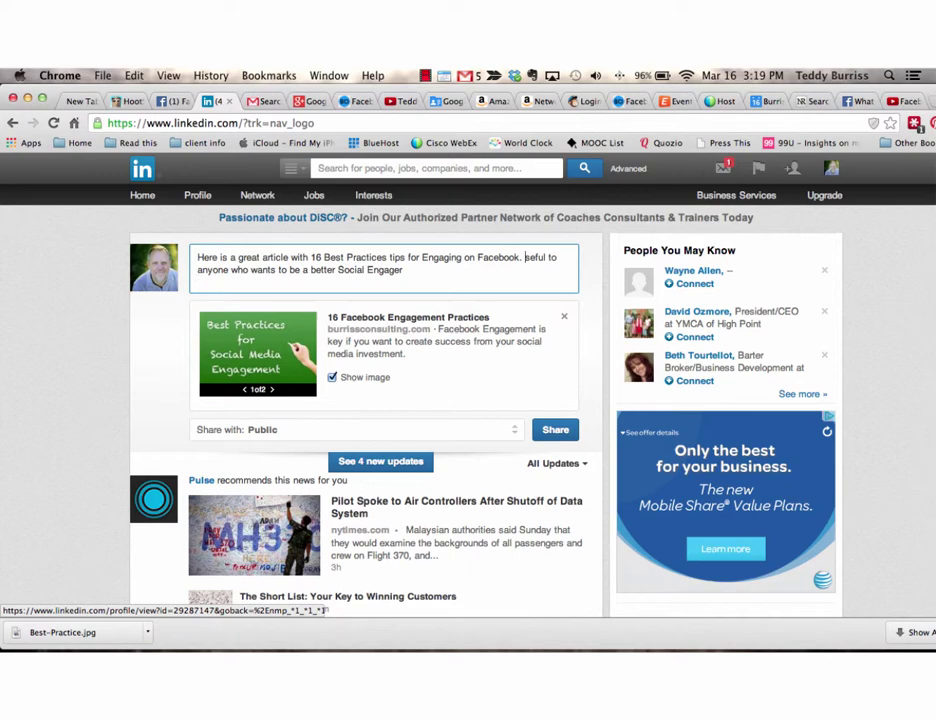
type("U")
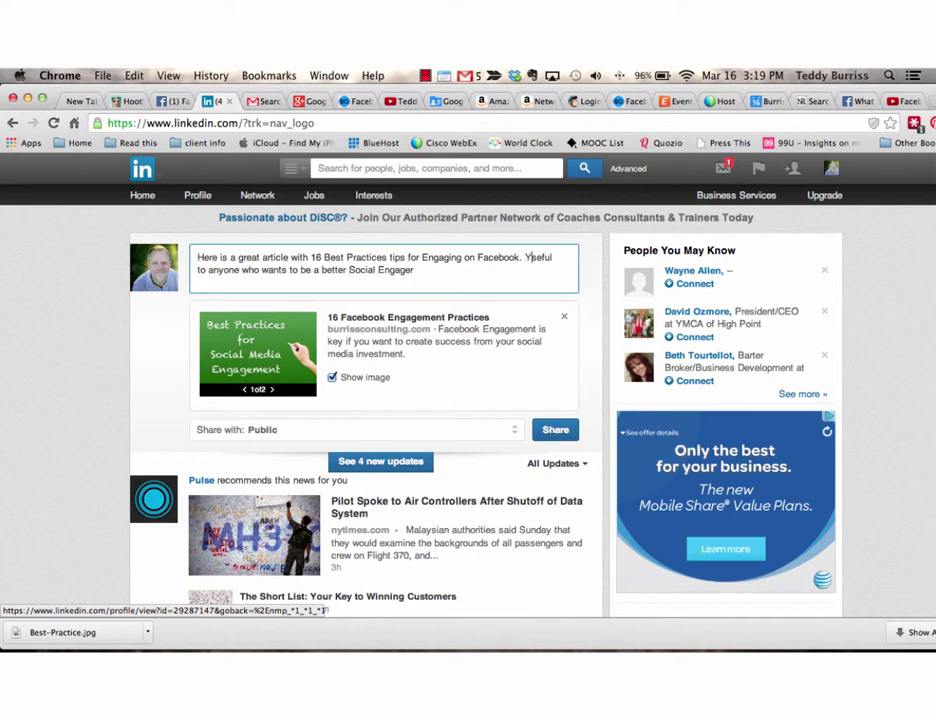
Edit the preview title to read 'Best Practices - 16 Facebook Engagement Tips'.
left_click(420, 320)
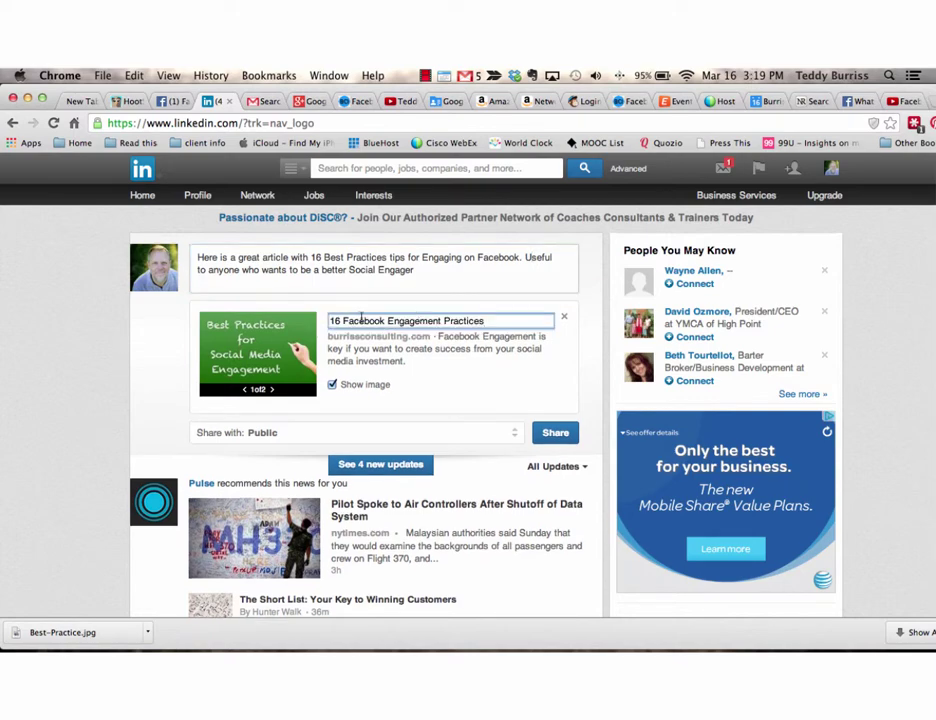
type("Best Practice")
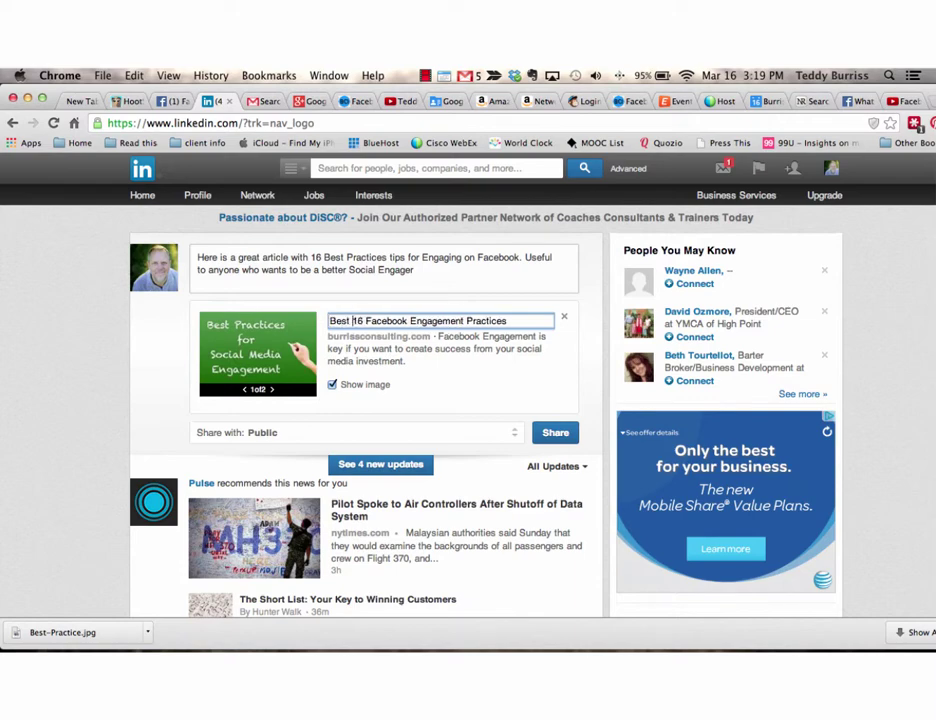
type("s -")
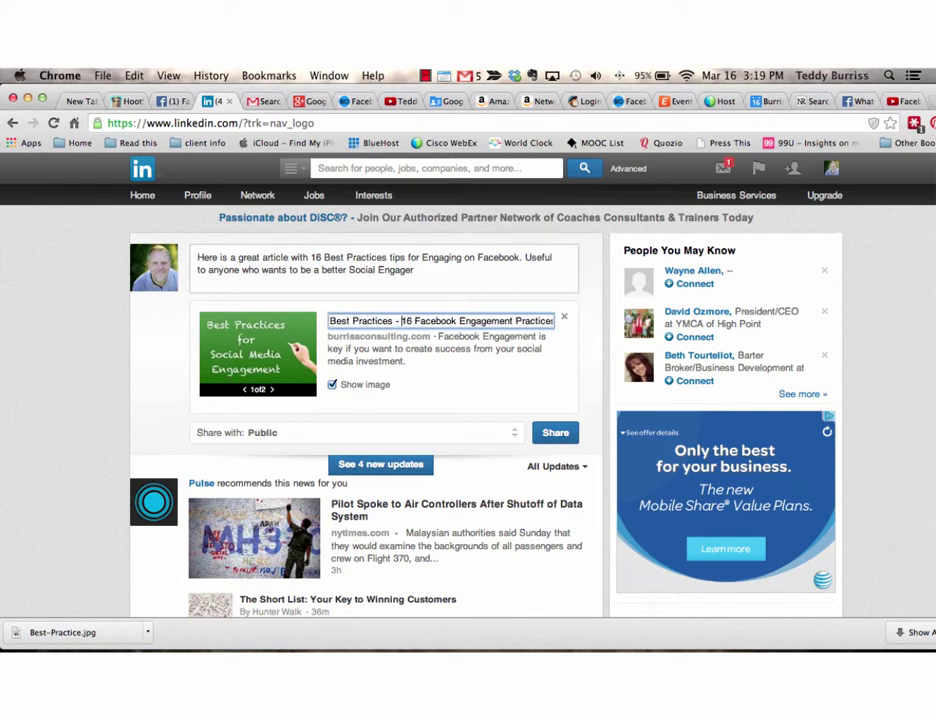
key("alt+Right")
key("alt+Right")
key("alt+Right")
key("alt+Right")
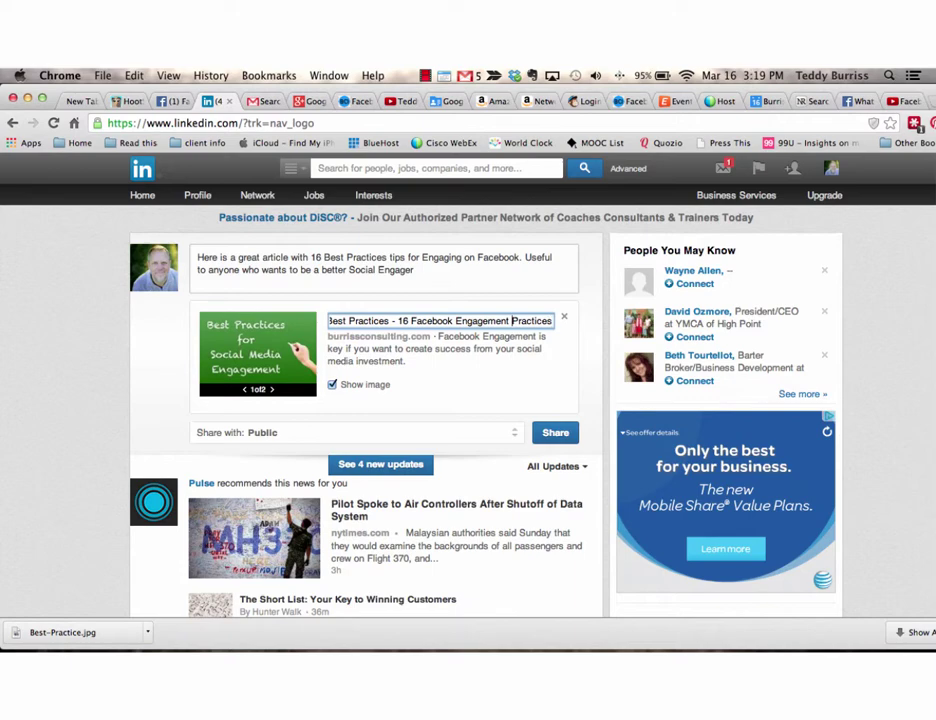
key("alt+shift+Left")
type("Tips")
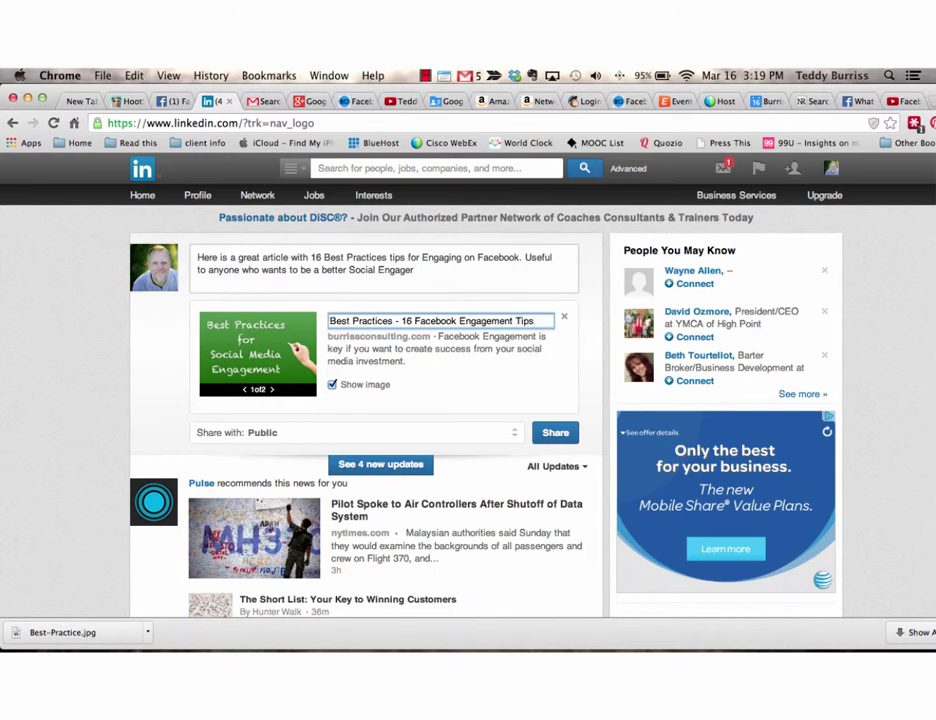
left_click(476, 379)
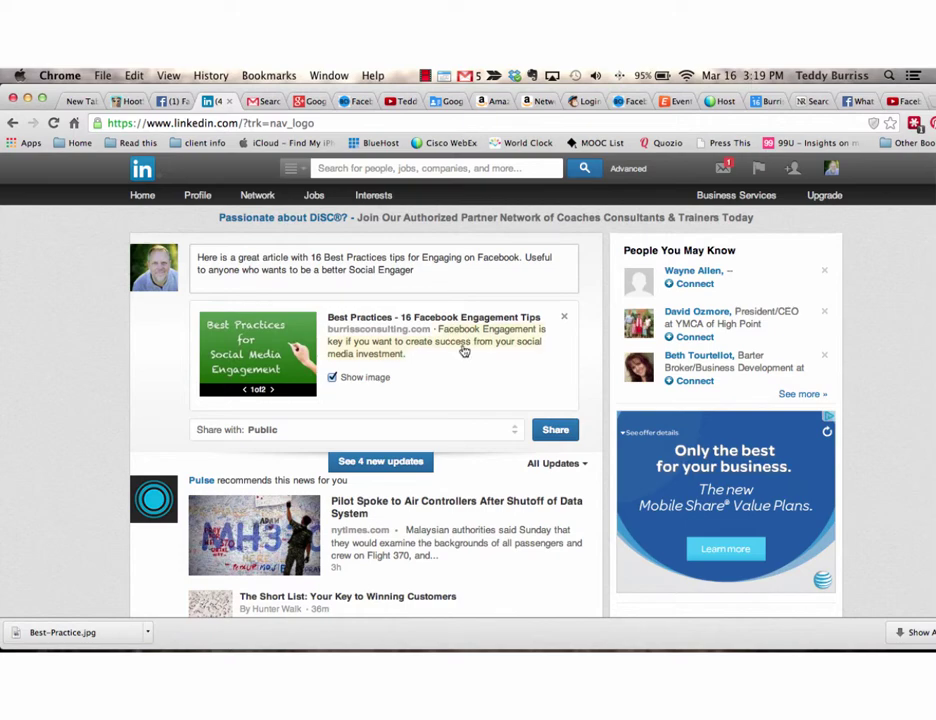
Start the link description with 'Fabulous Read - Facebook Engagement Best Practices for'.
left_click(464, 343)
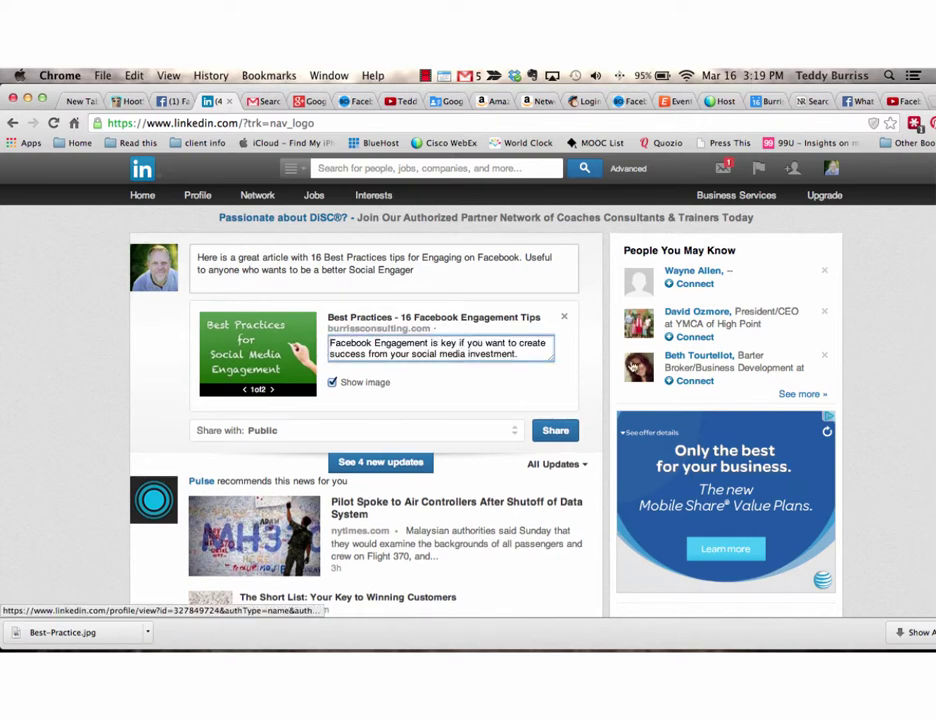
mouse_move(632, 367)
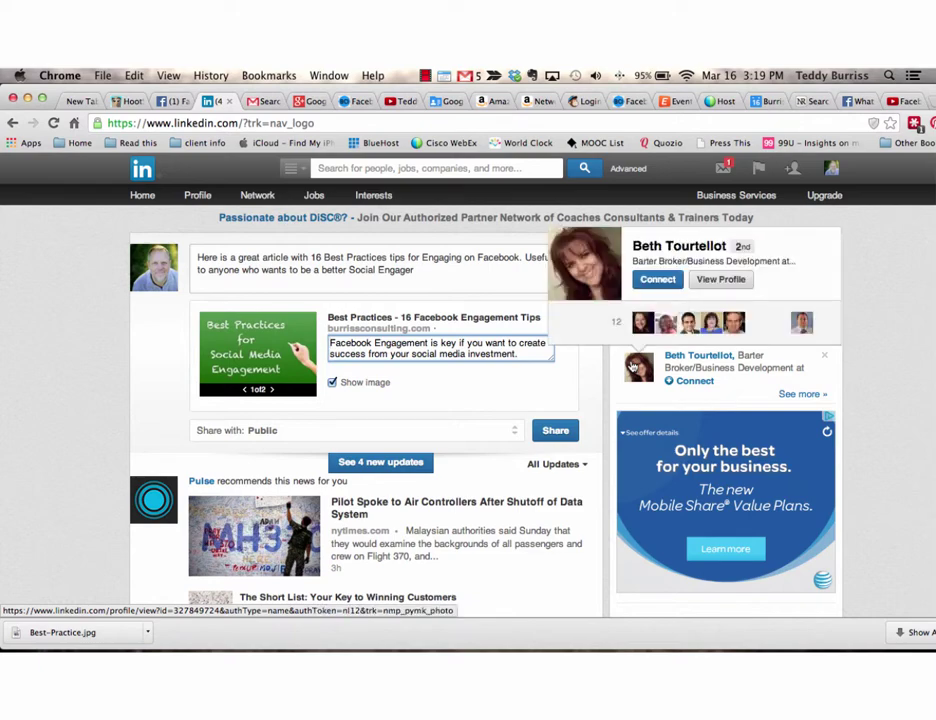
type("Fabulou")
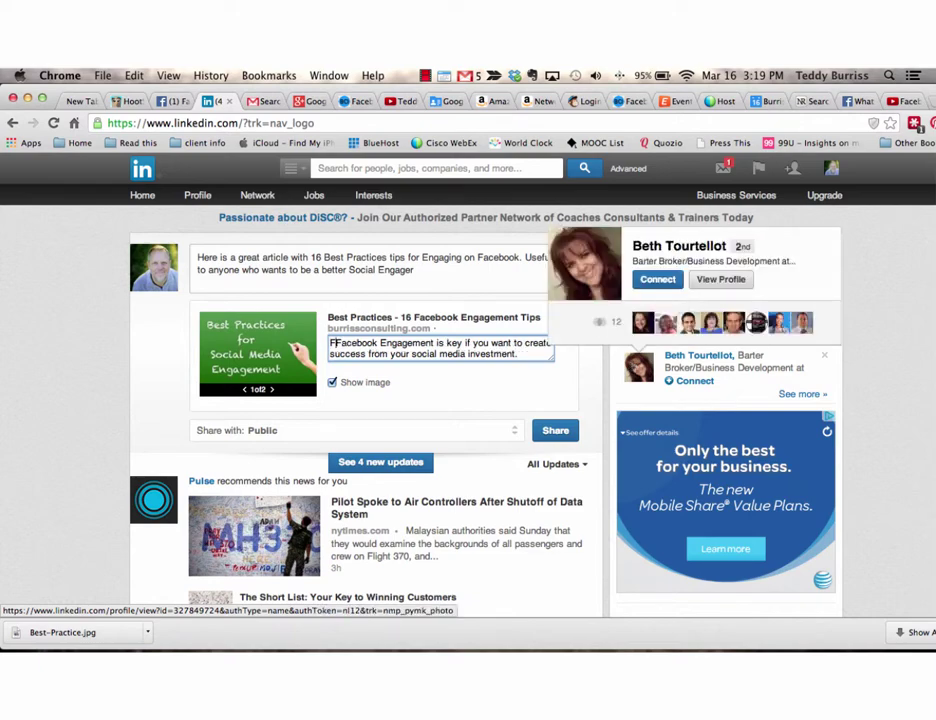
type("s")
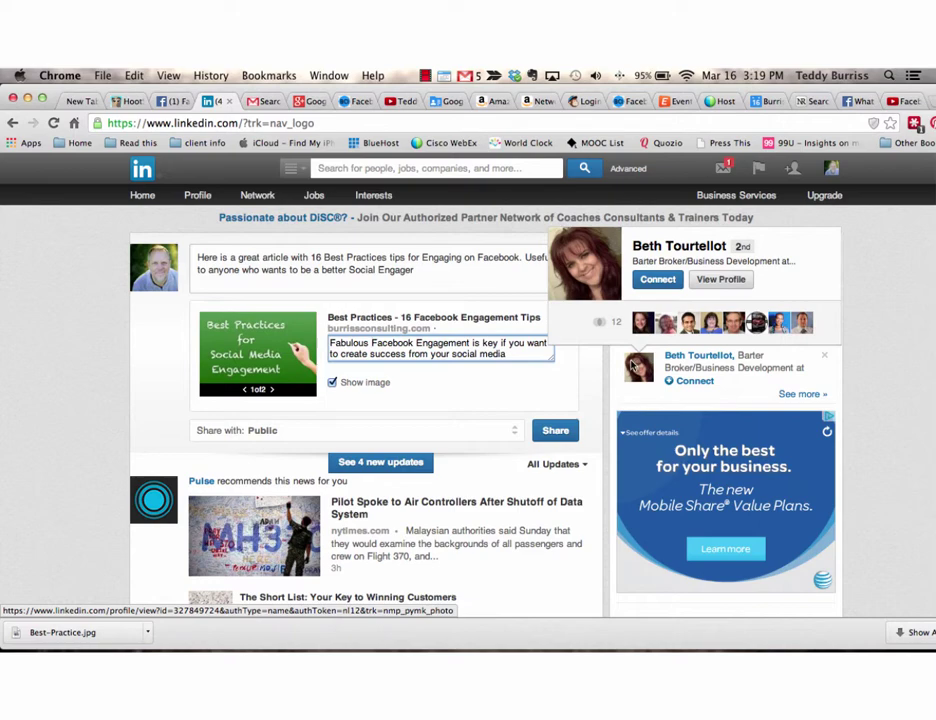
left_click(497, 392)
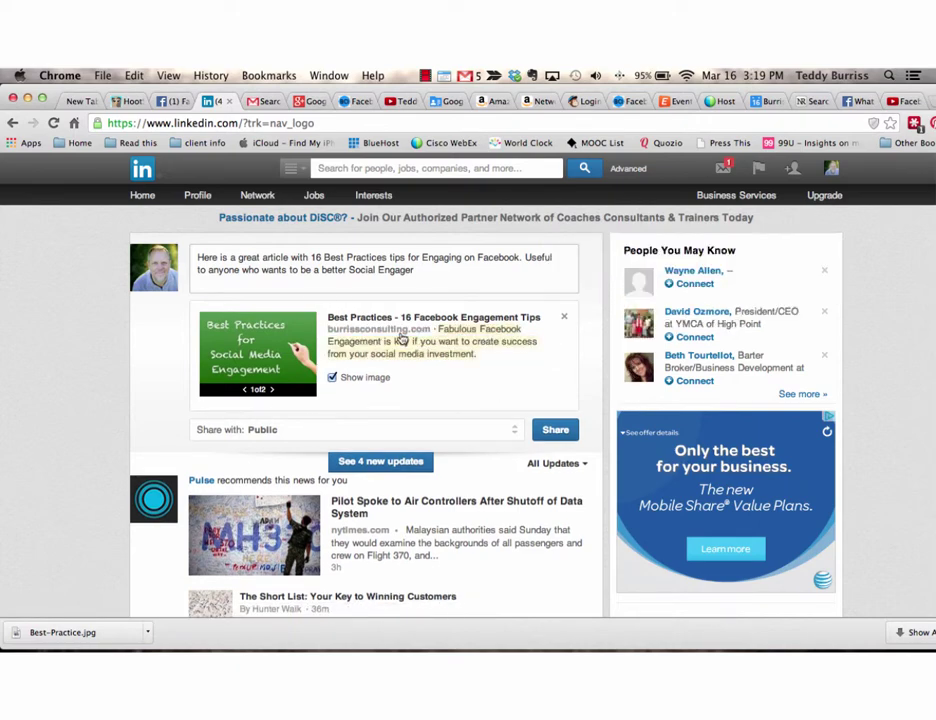
left_click(453, 340)
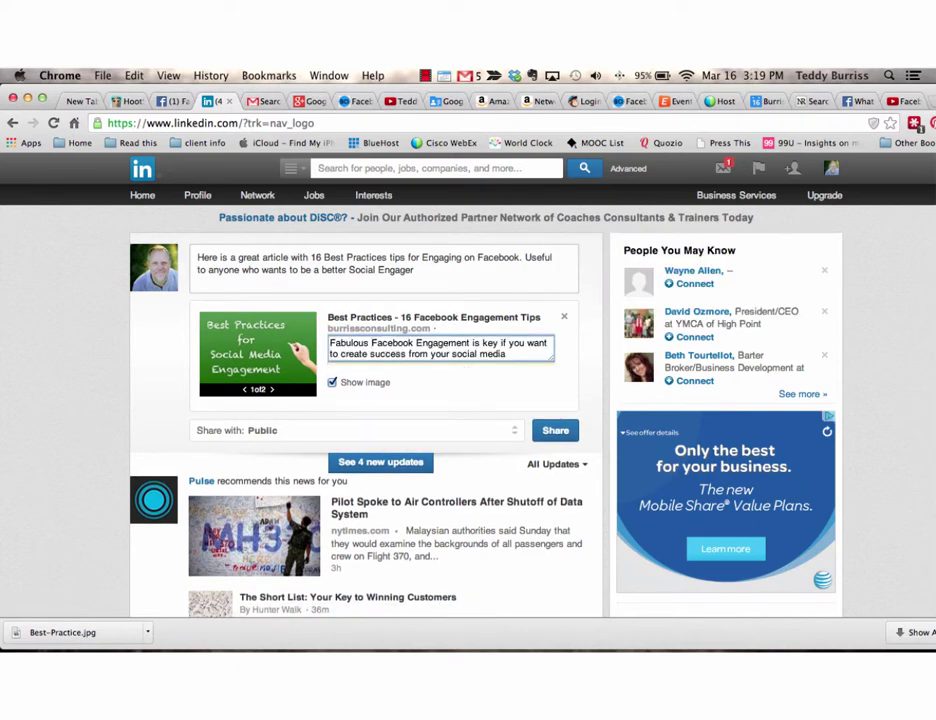
left_click(372, 343)
type("RRe")
key("BackSpace")
key("BackSpace")
type("ead - Facebook")
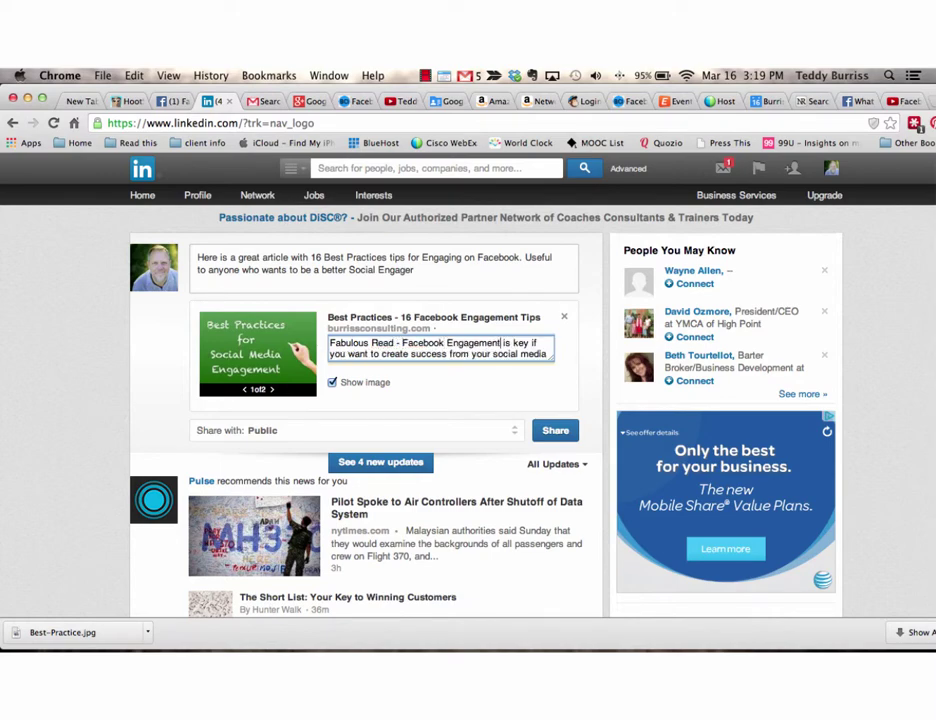
type(" Engagement Best Pr ")
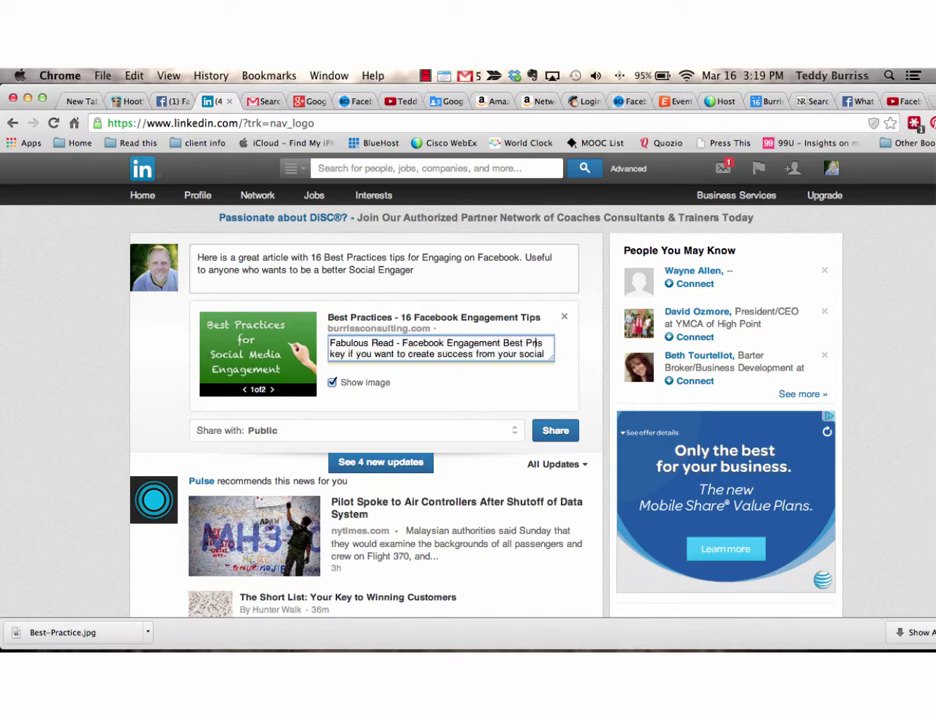
type("acits for")
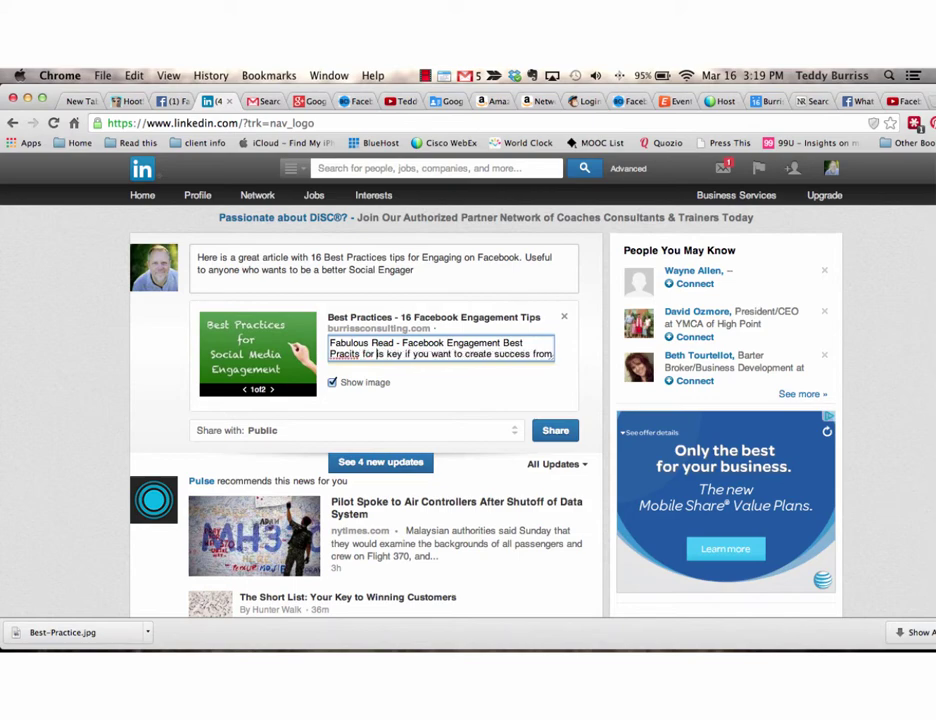
Replace 'is key if you want to create' with 'creating' in the description.
key("shift+alt+Right")
key("shift+alt+Right")
key("shift+alt+Right")
key("shift+alt+Right")
key("shift+alt+Right")
key("shift+alt+Right")
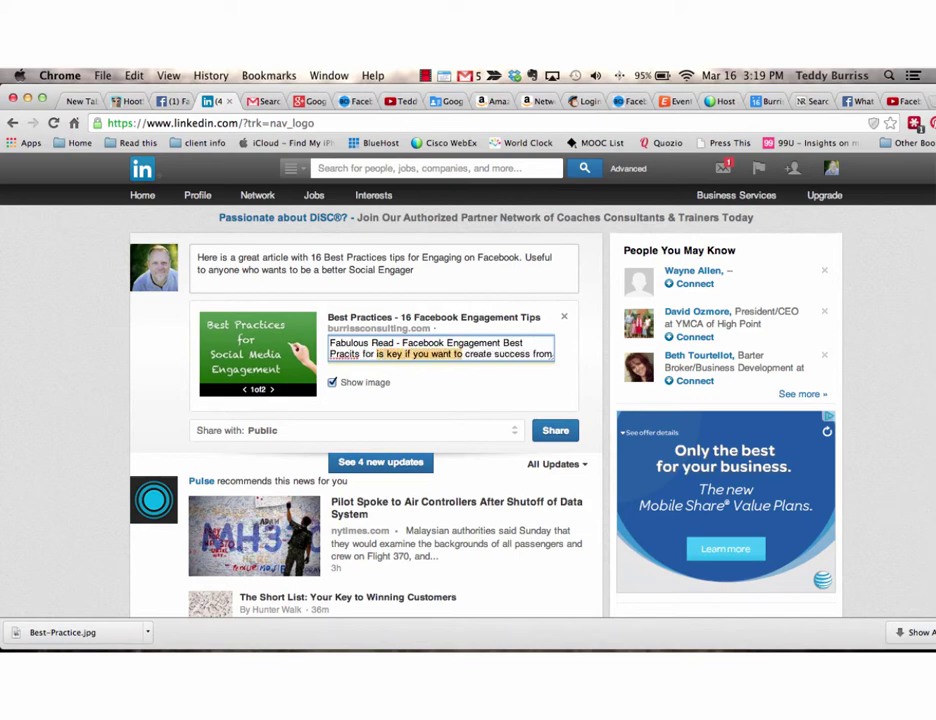
key("BackSpace")
key("Delete")
key("alt+Right")
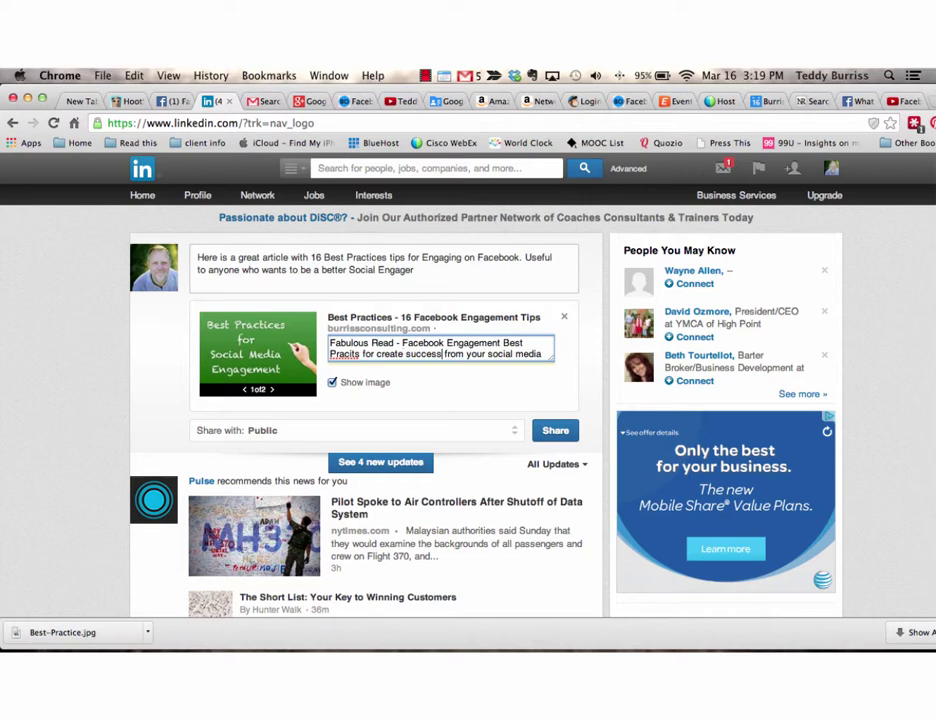
key("Left")
key("BackSpace")
type("ing")
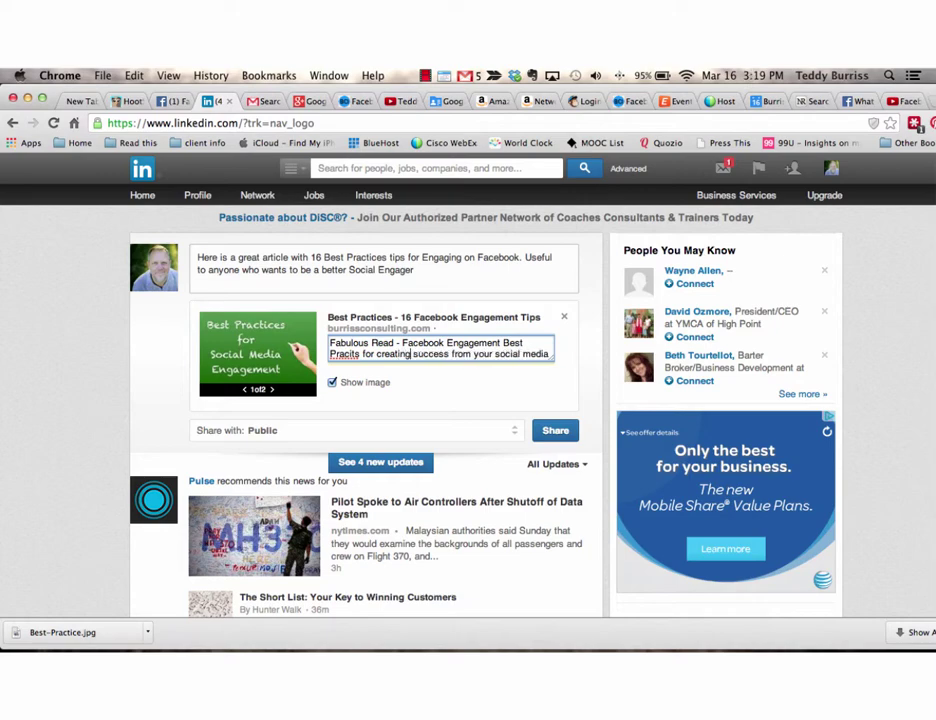
Correct the spelling of 'Practices' in the description and share the post.
left_click(355, 354)
key("BackSpace")
key("BackSpace")
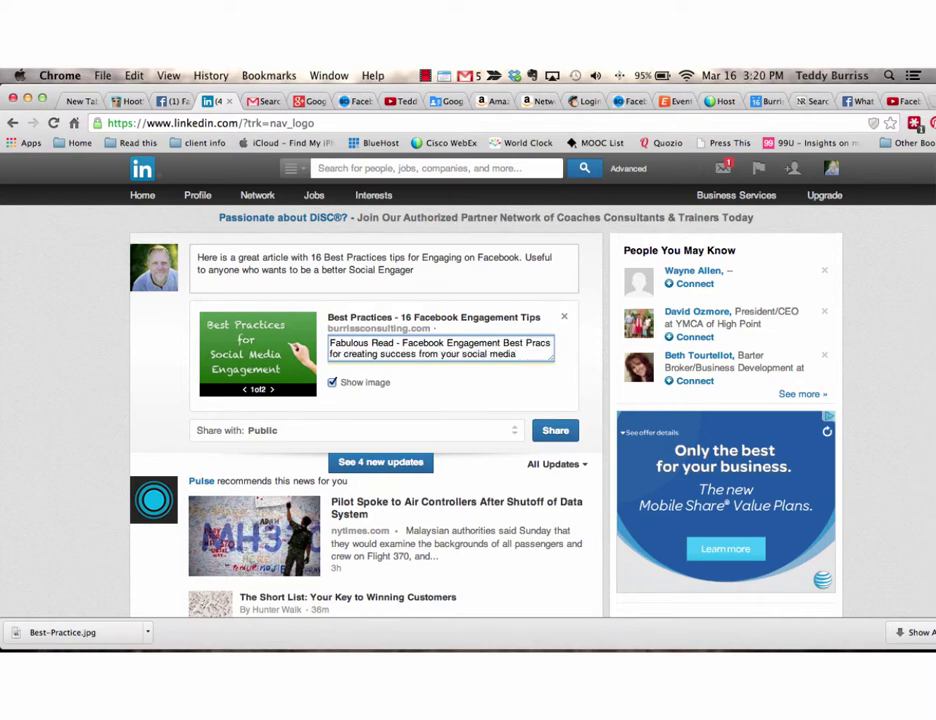
type("tice")
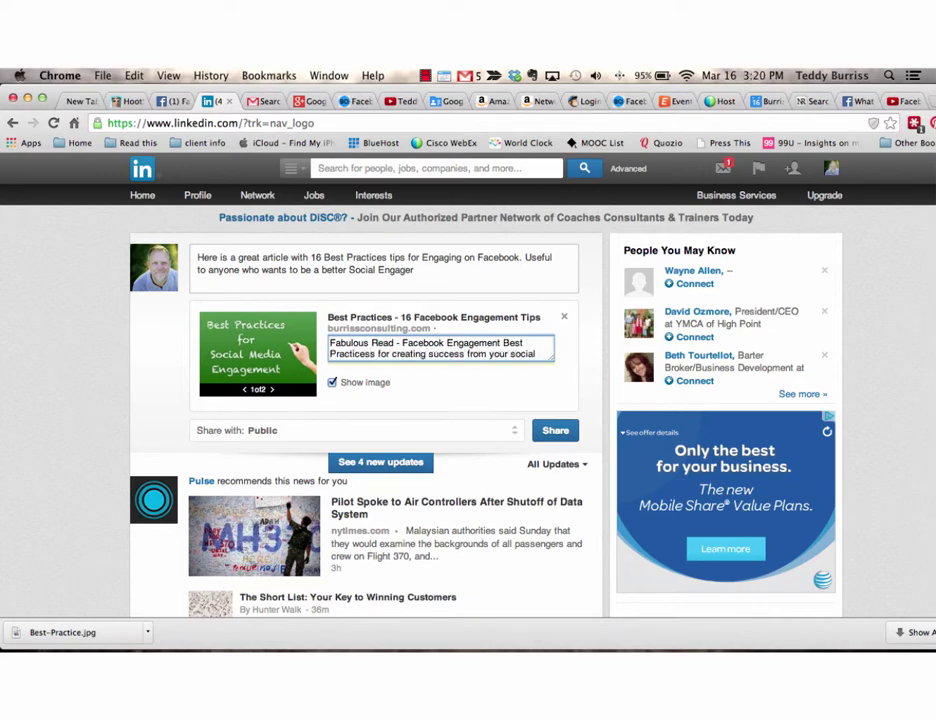
key("BackSpace")
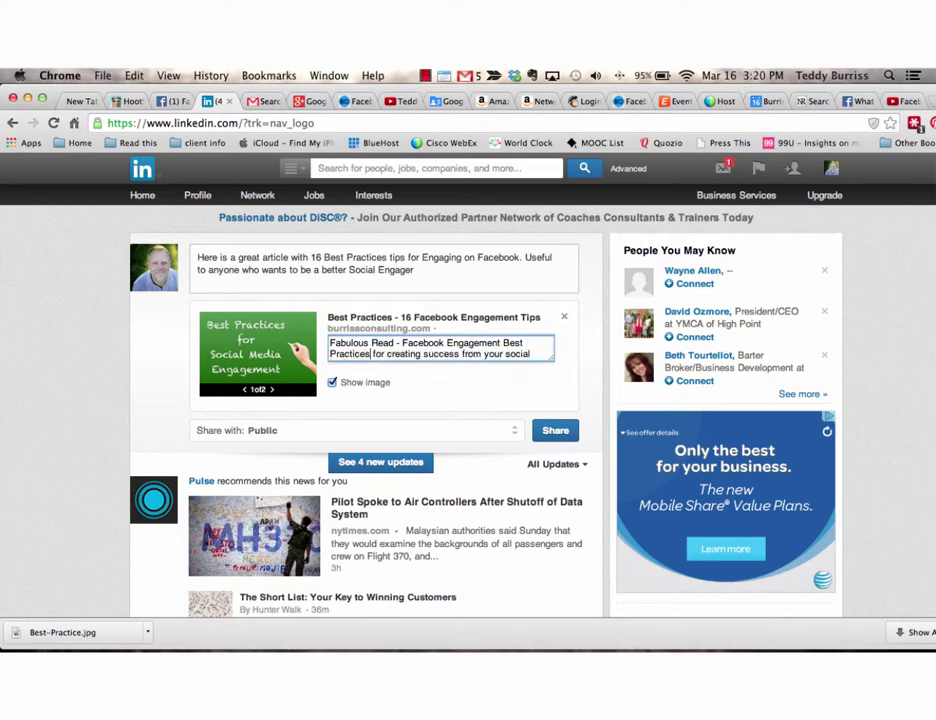
left_click(471, 386)
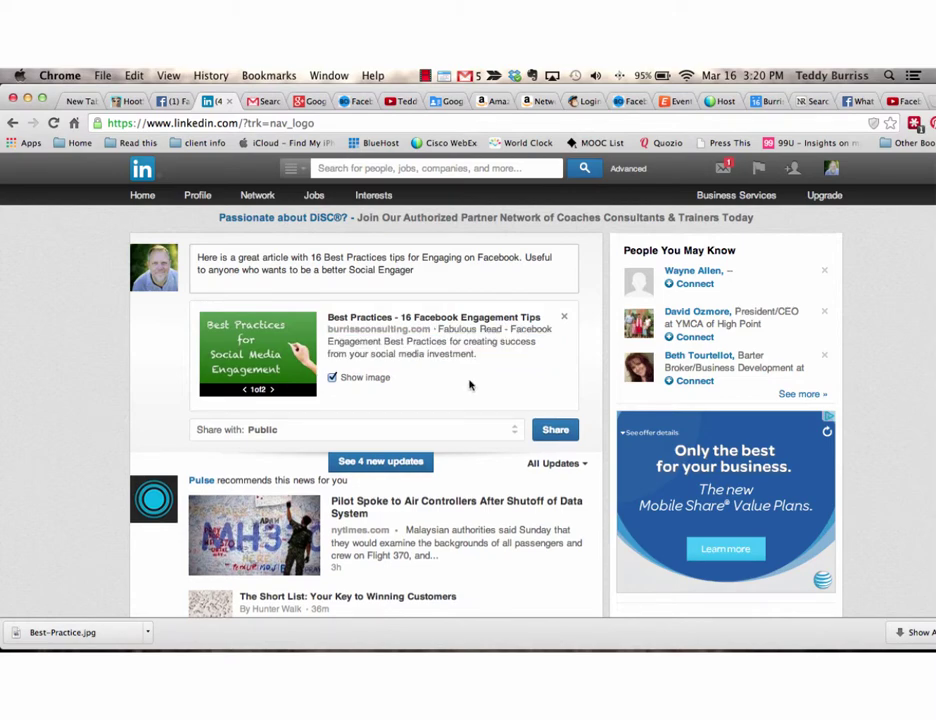
left_click(432, 270)
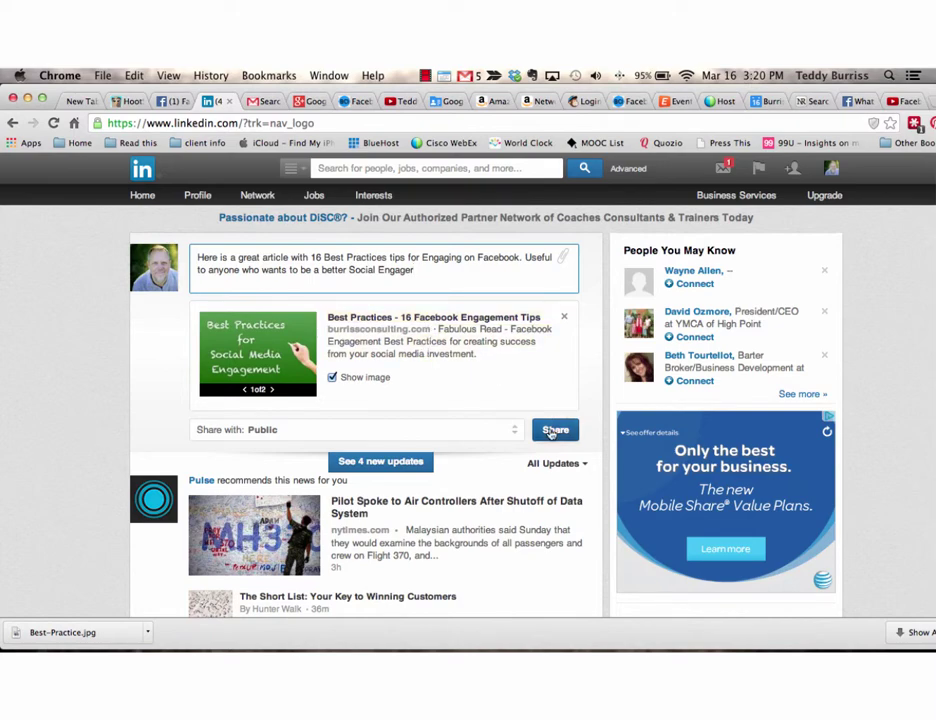
left_click(142, 195)
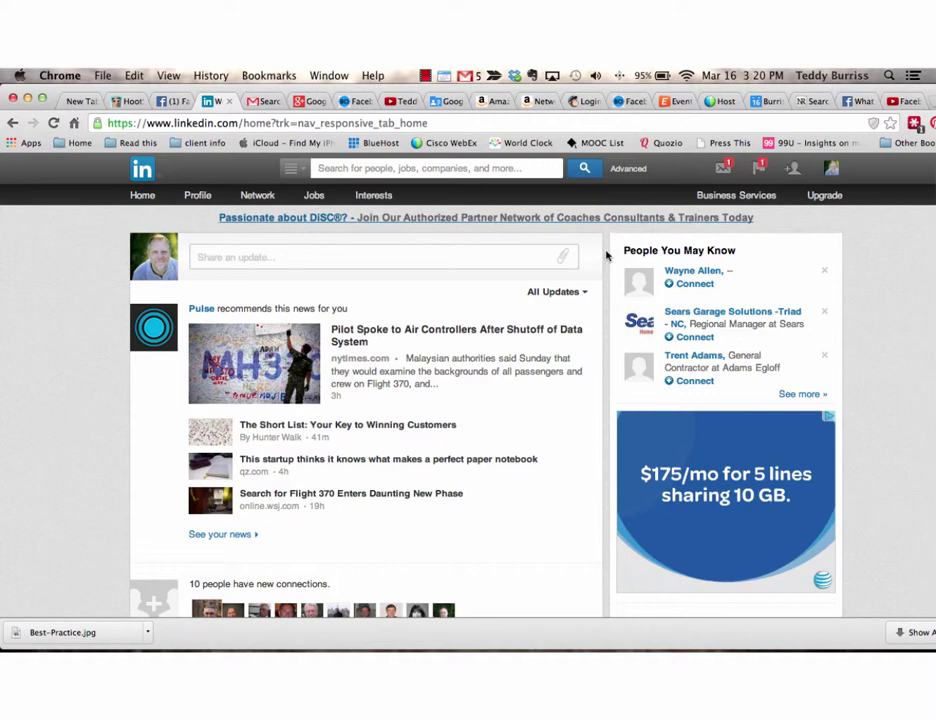
Open the Burriss Consulting, Inc. page from Interests > Companies and begin a new update.
mouse_move(369, 205)
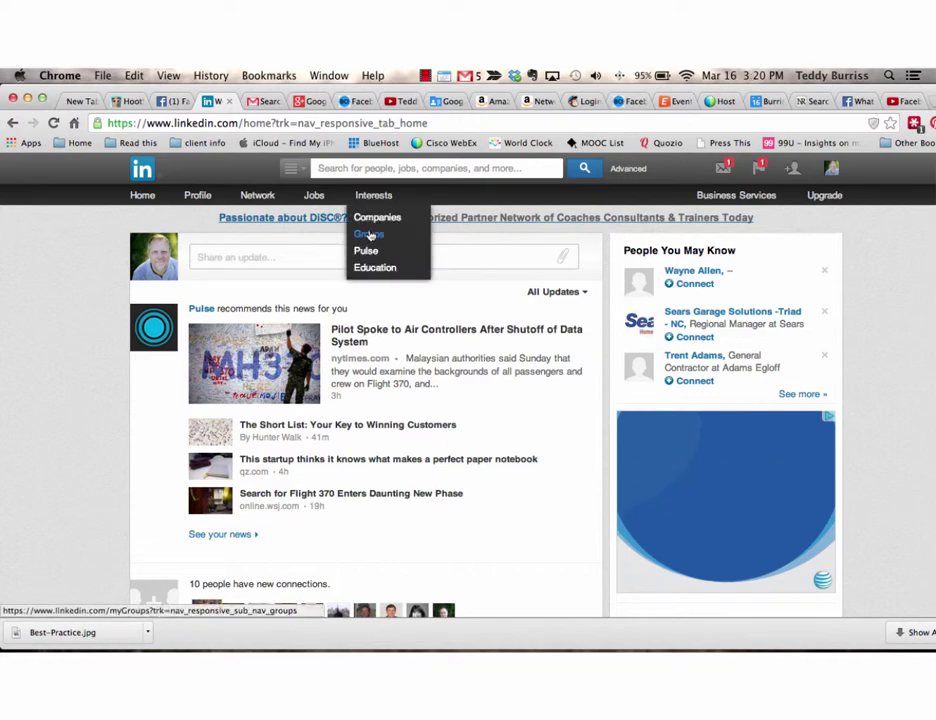
left_click(380, 218)
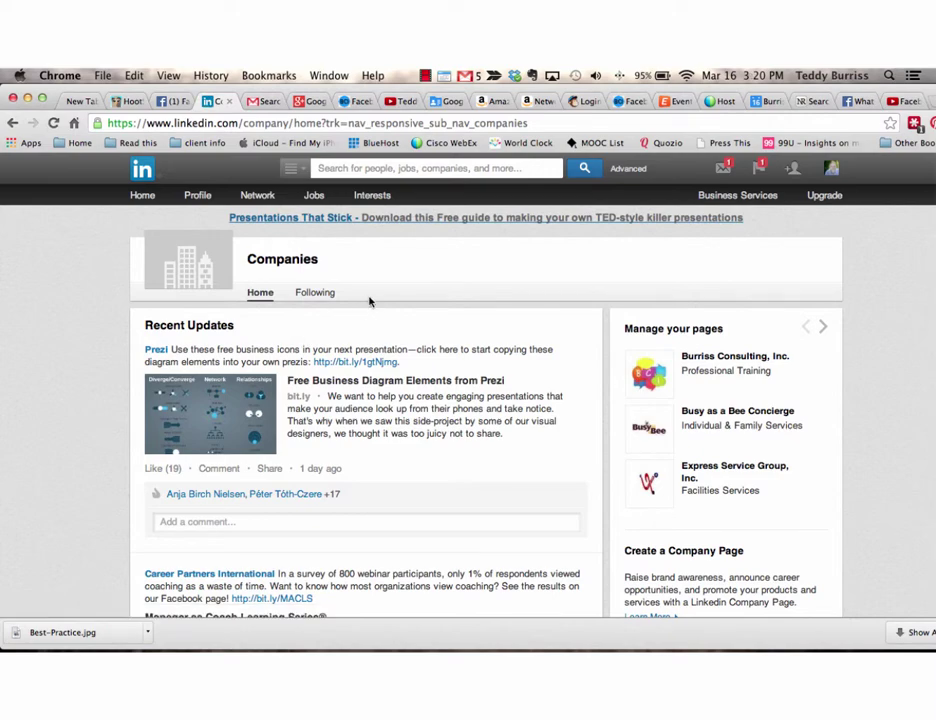
left_click(710, 362)
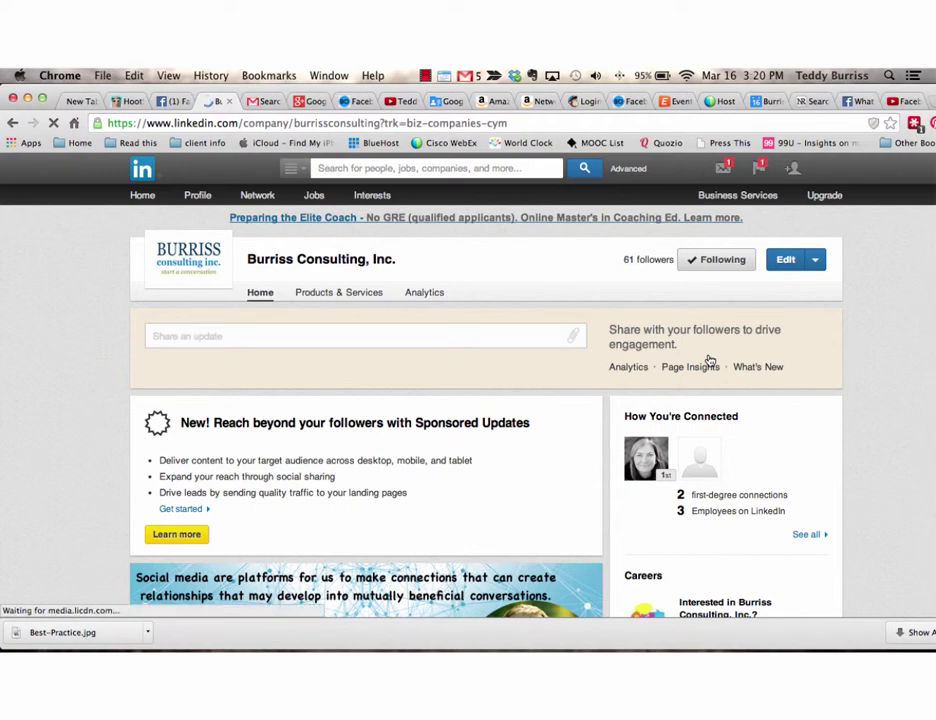
left_click(228, 335)
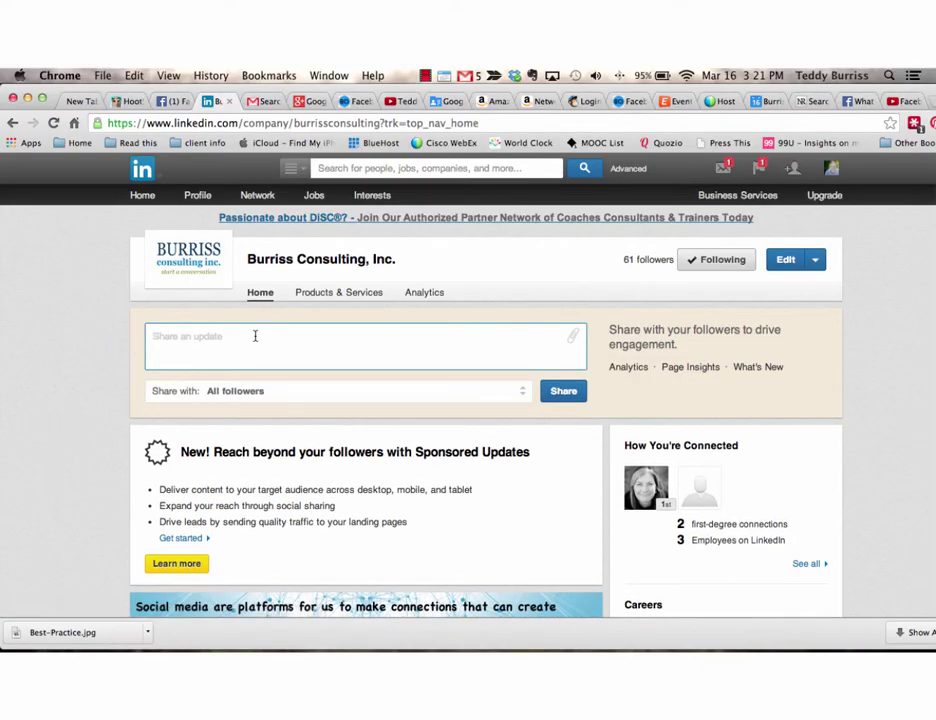
Paste the article link and write 'Great read for anyone looking to engage better on Facebook. 16 Best Practices worth reading'.
type("http://burrissconsulting.com/blog/2013/11/23/facebook-engagement-practices/")
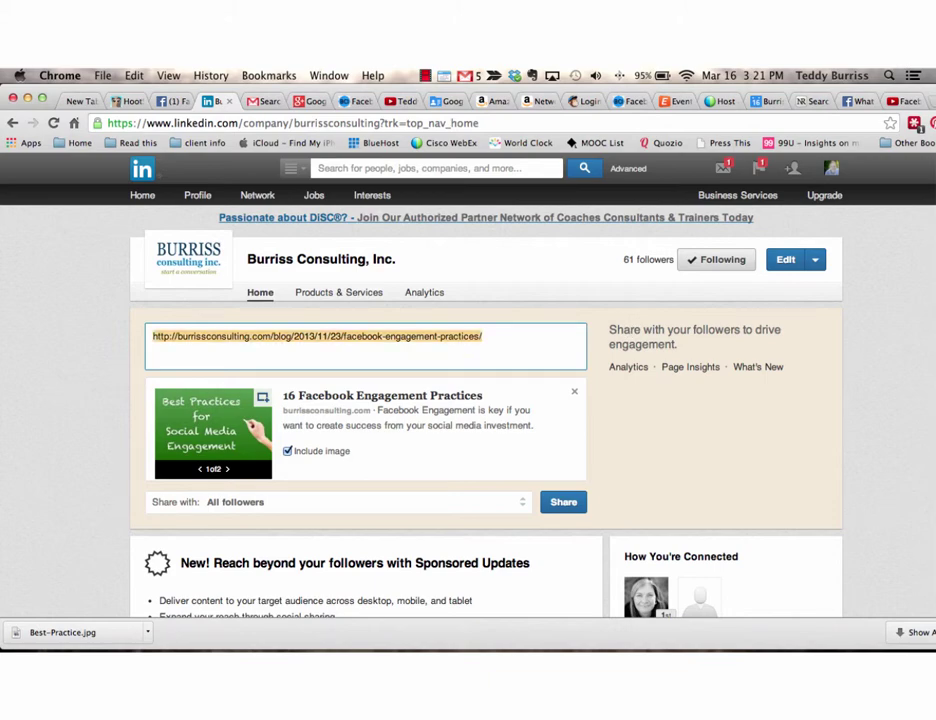
type("Great rea")
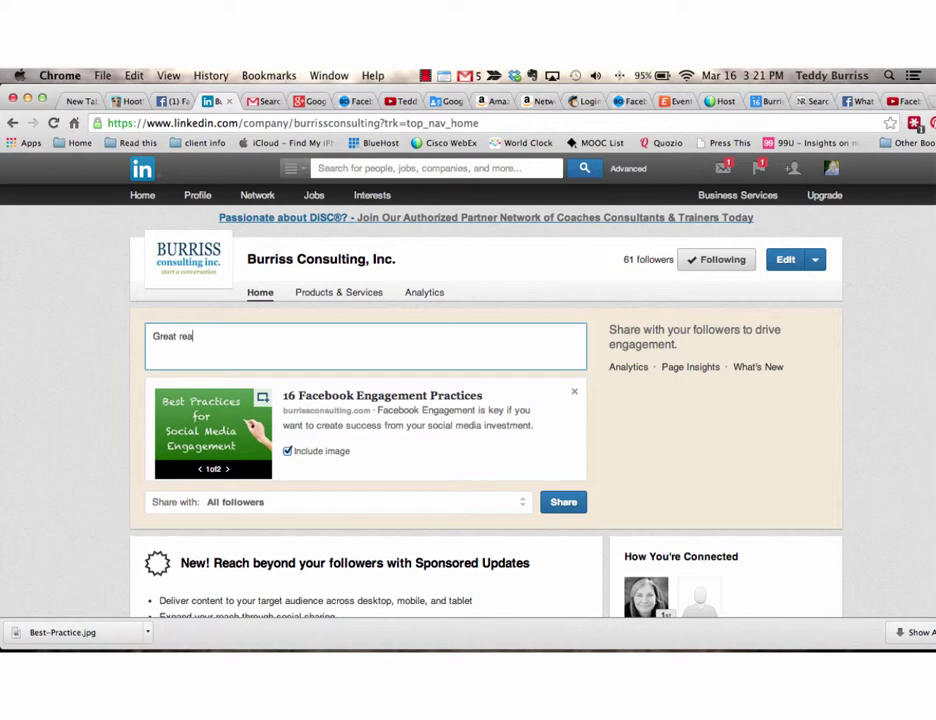
type("d for anyone lookng to")
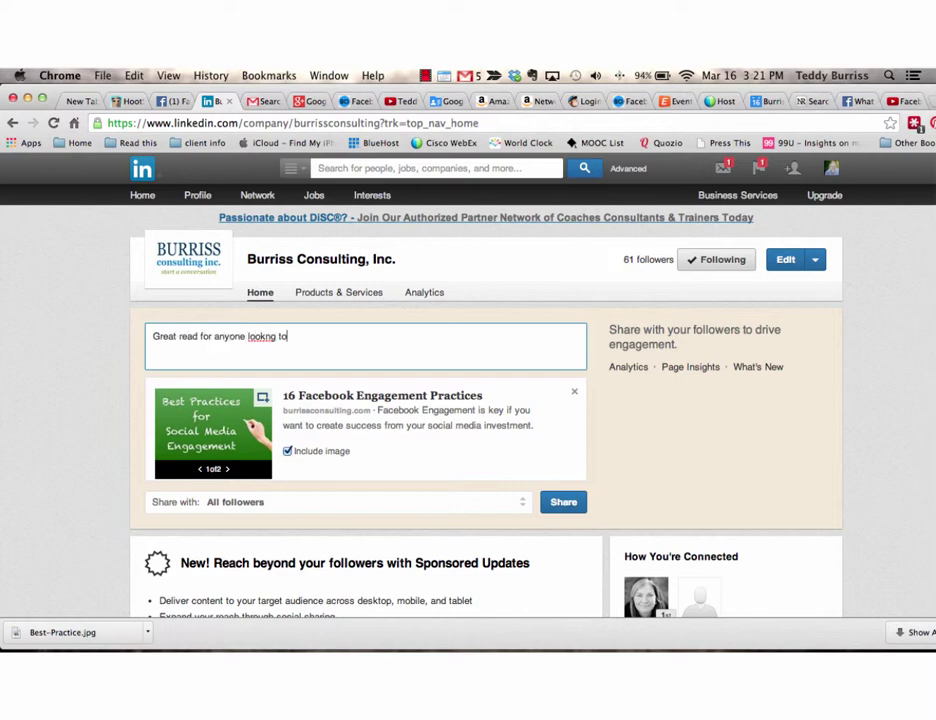
key("BackSpace")
key("BackSpace")
key("BackSpace")
key("BackSpace")
key("BackSpace")
type("ing to engage better on Facebook. 16")
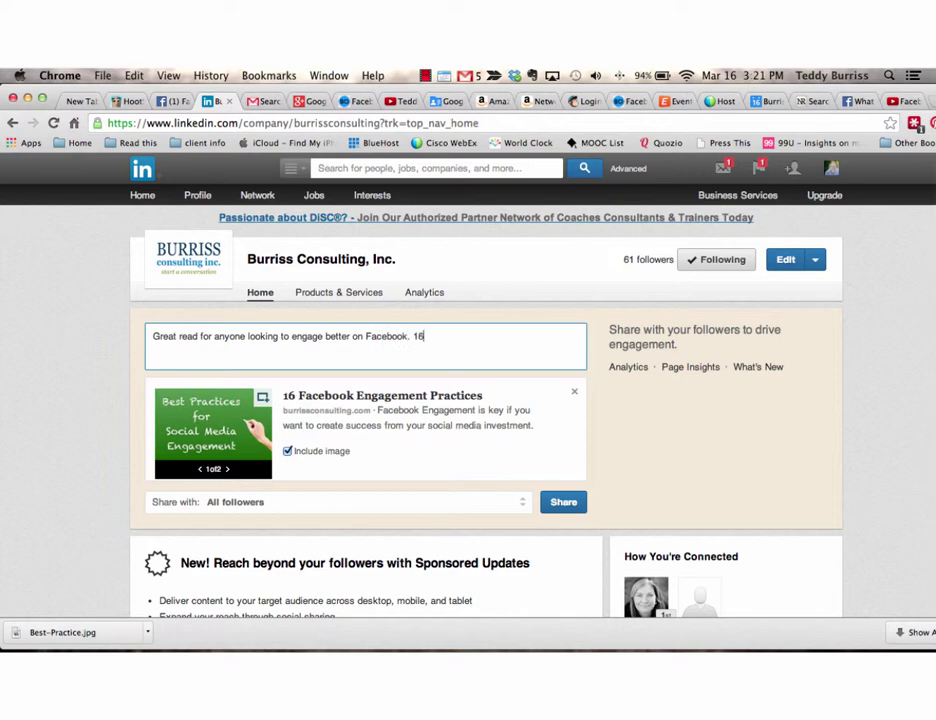
type(" Best Practices worth reading")
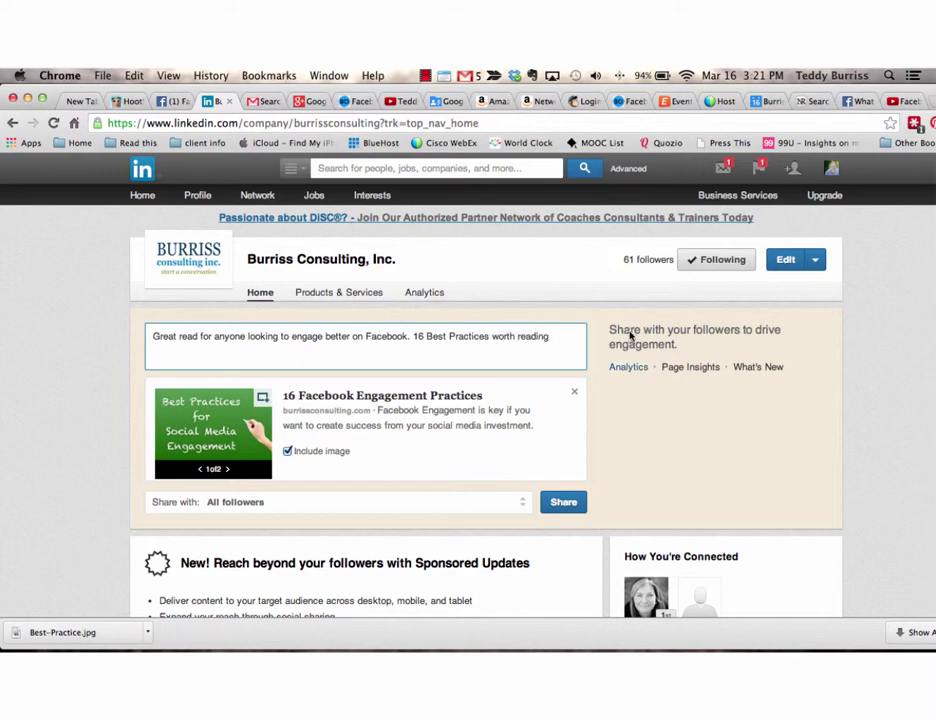
Retitle the company update's link preview to 'Best Practices - 16 Facebook Engagement Tips'.
left_click(432, 399)
left_click(298, 397)
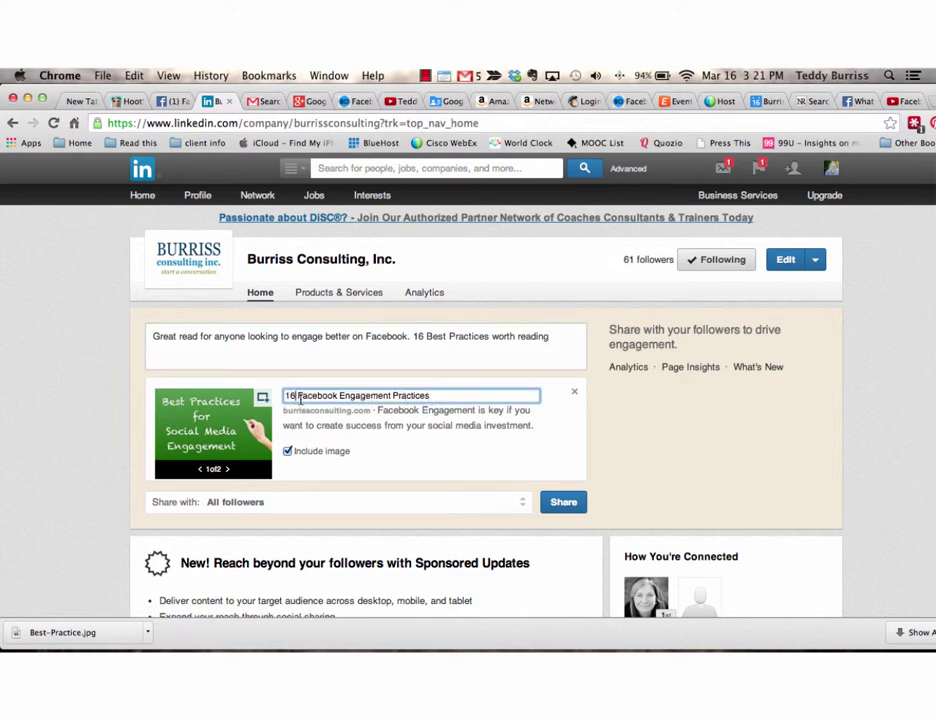
type("Best PRac")
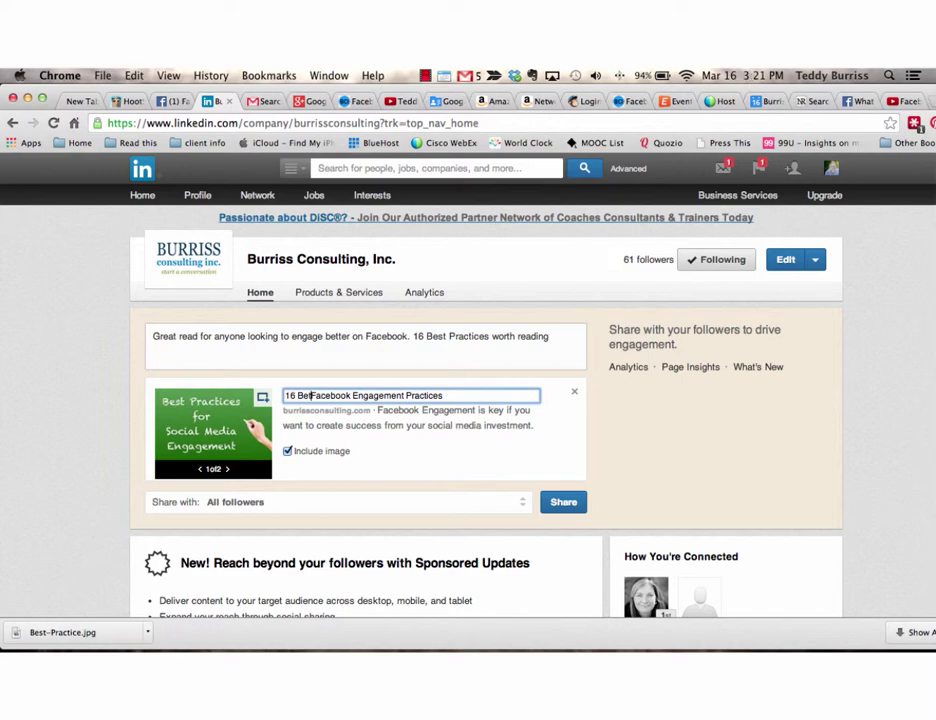
key("BackSpace")
key("BackSpace")
key("BackSpace")
key("BackSpace")
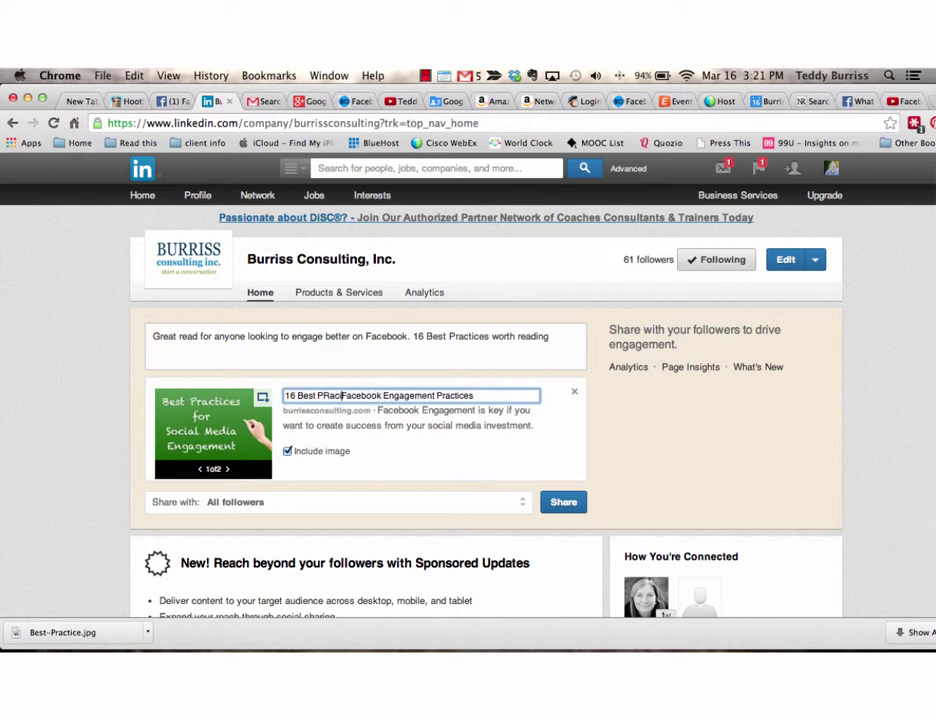
type("Practices -")
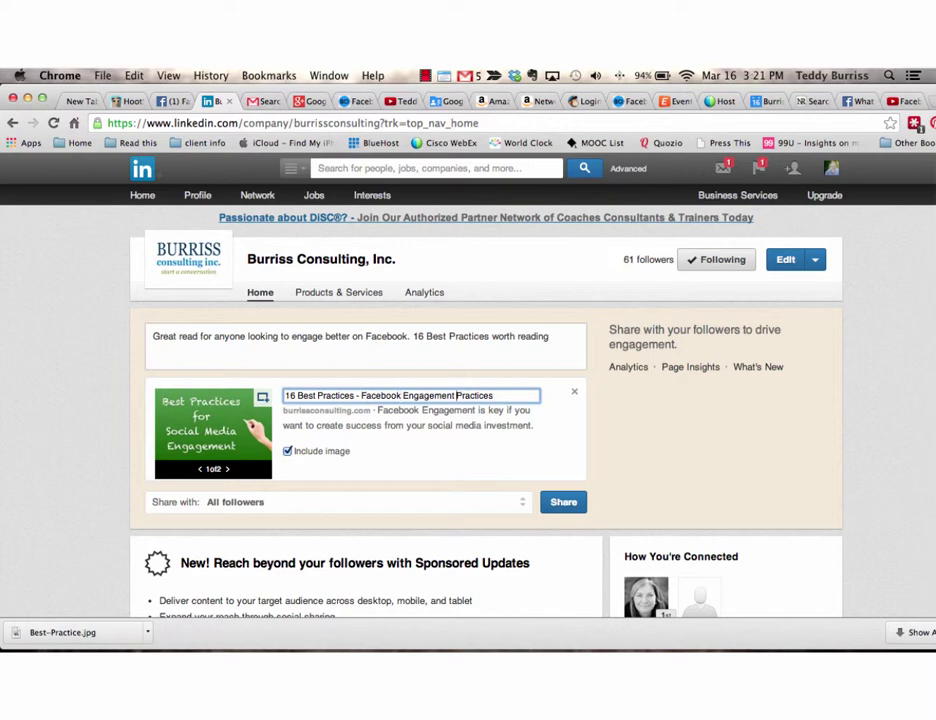
key("shift+alt+Right")
type("Tips")
left_click(410, 460)
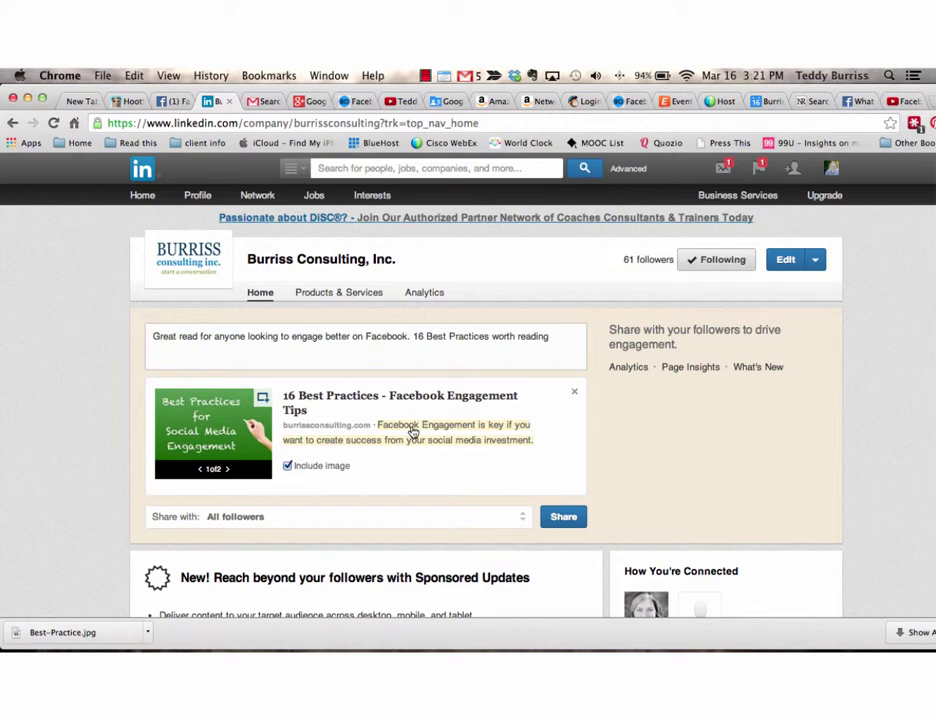
Reword the excerpt to 'Facebook Engagement tips that can help you to create success'.
left_click(412, 431)
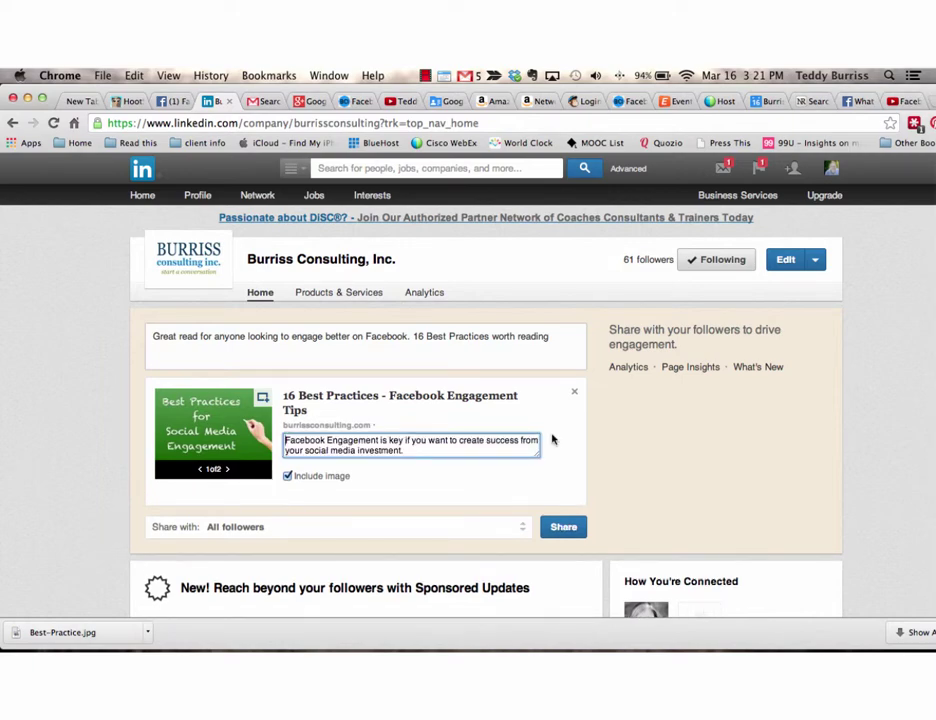
type("Best Pr")
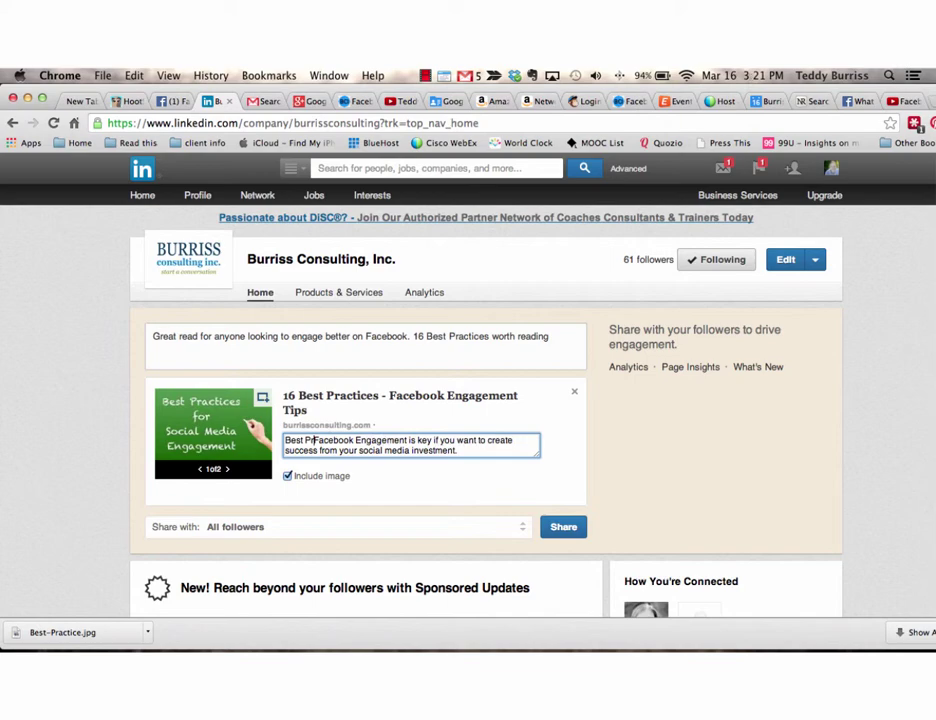
type("ac")
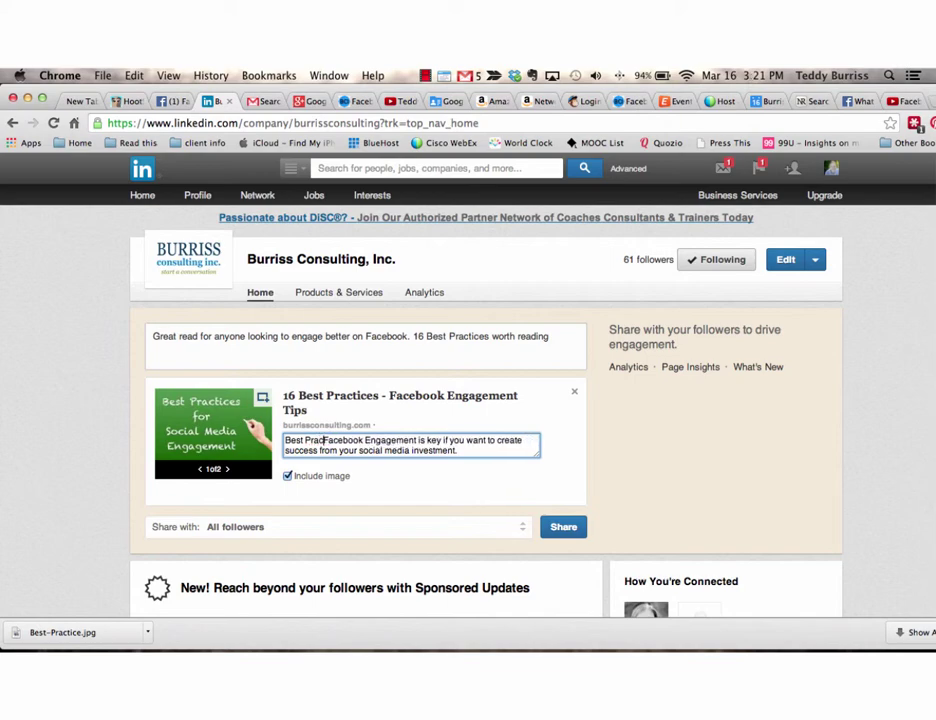
type("tices - Facebook")
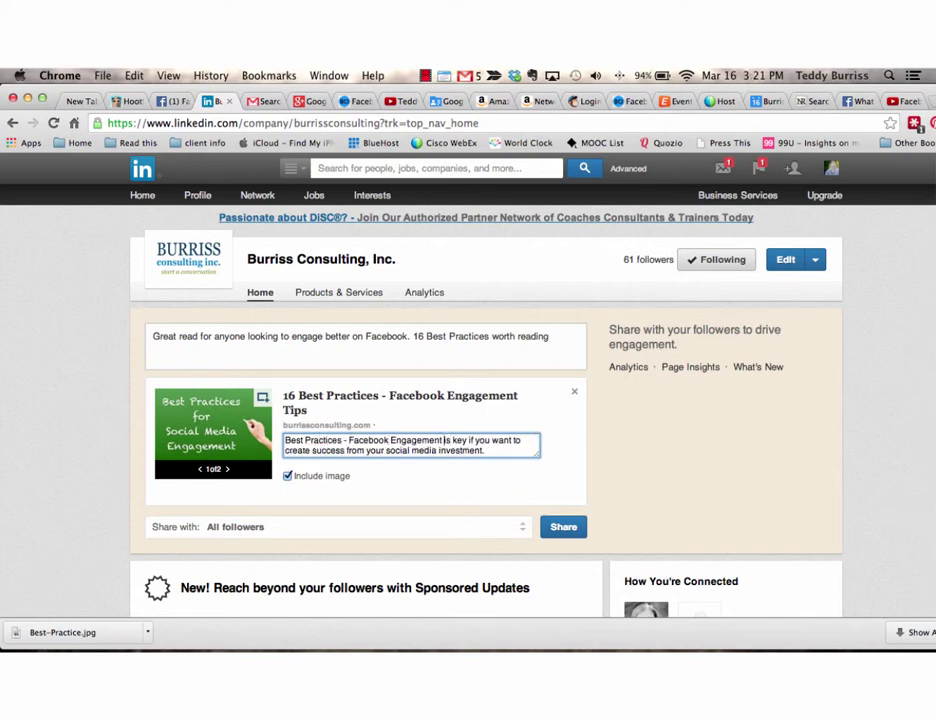
type(" Engagement tips that")
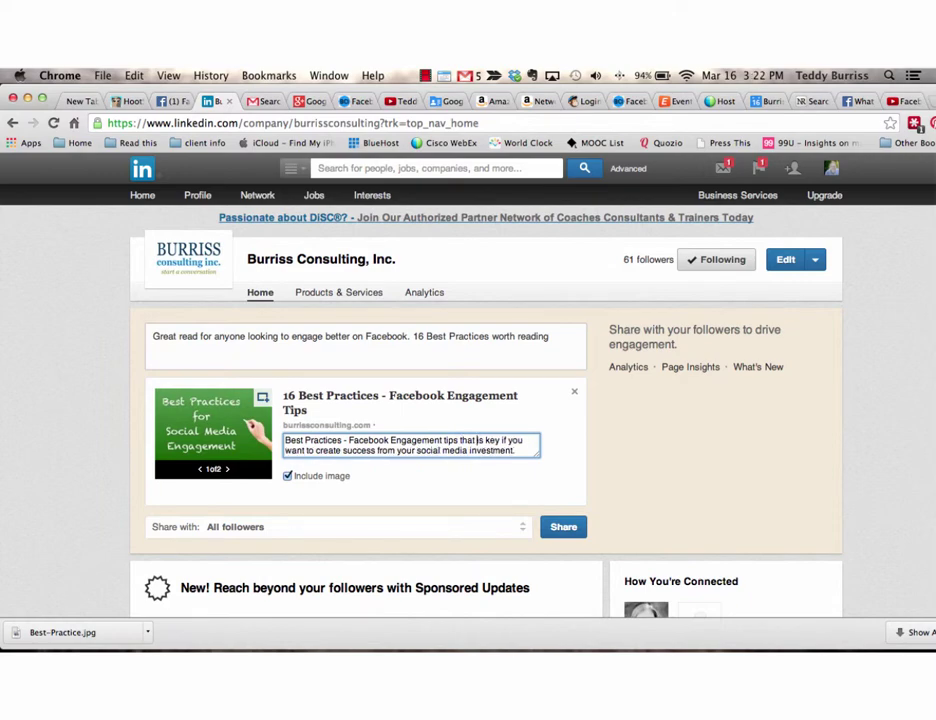
key("shift+alt+Right")
key("shift+alt+Right")
key("shift+alt+Right")
type("can hel")
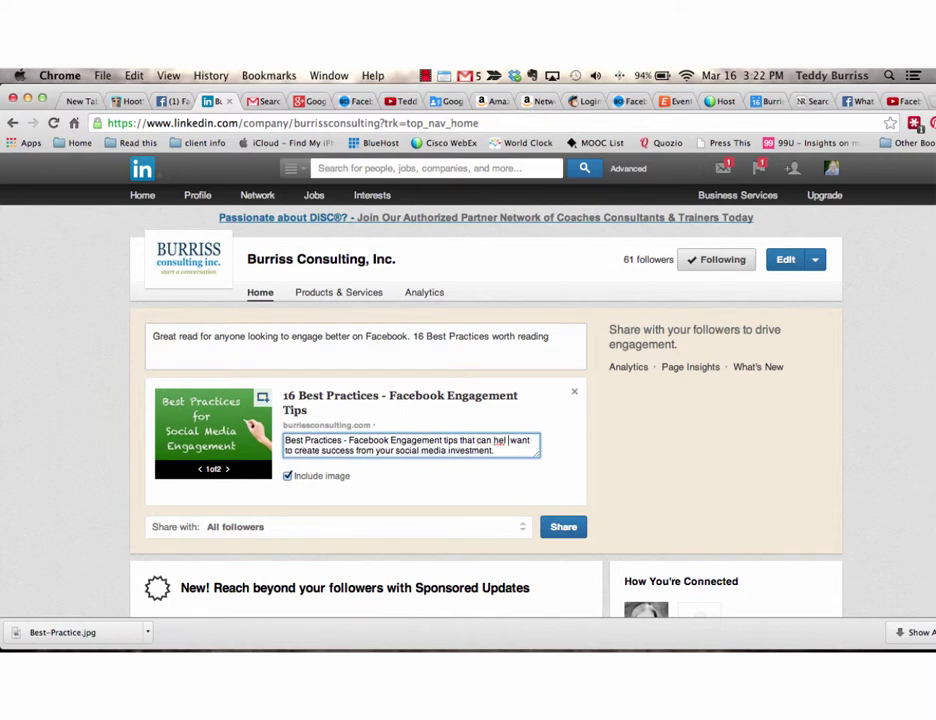
type("p you to")
key("shift+alt+Right")
key("shift+alt+Right")
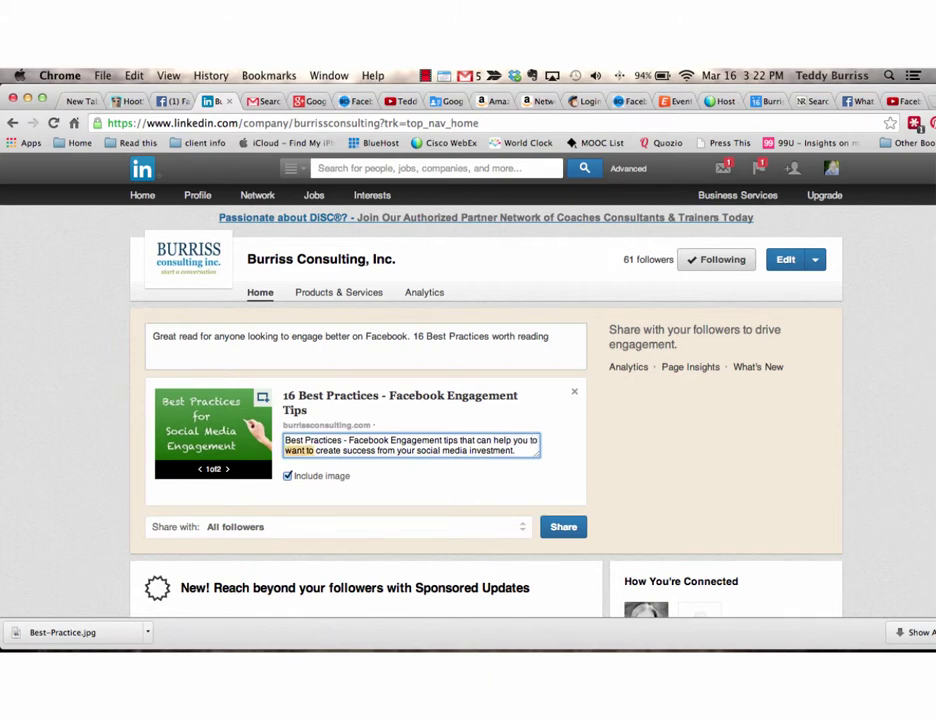
key("BackSpace")
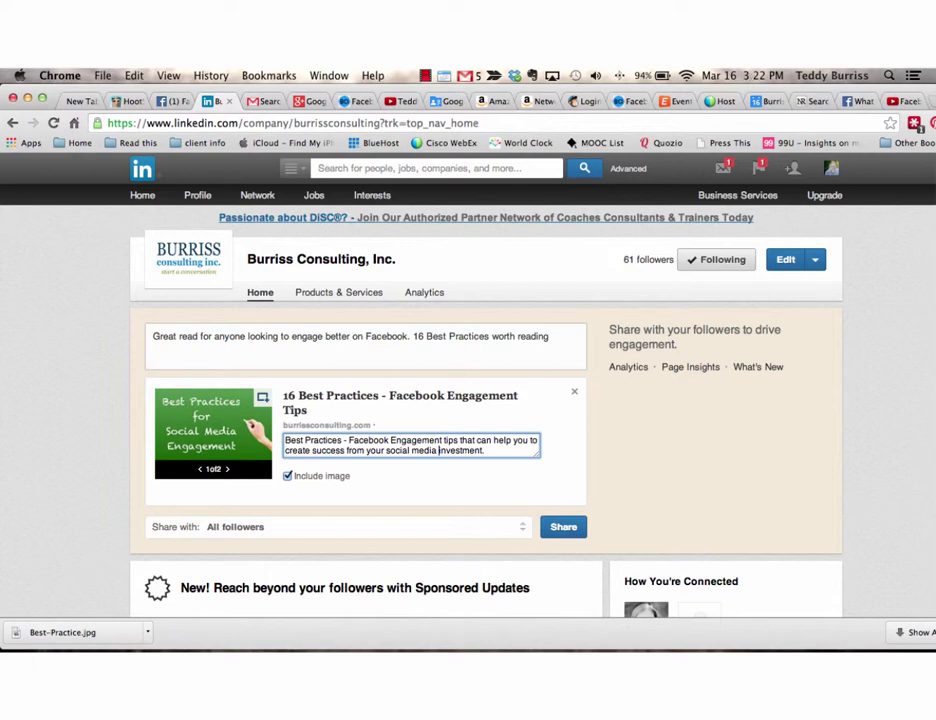
key("shift+alt+Right")
key("super+Right")
left_click(429, 493)
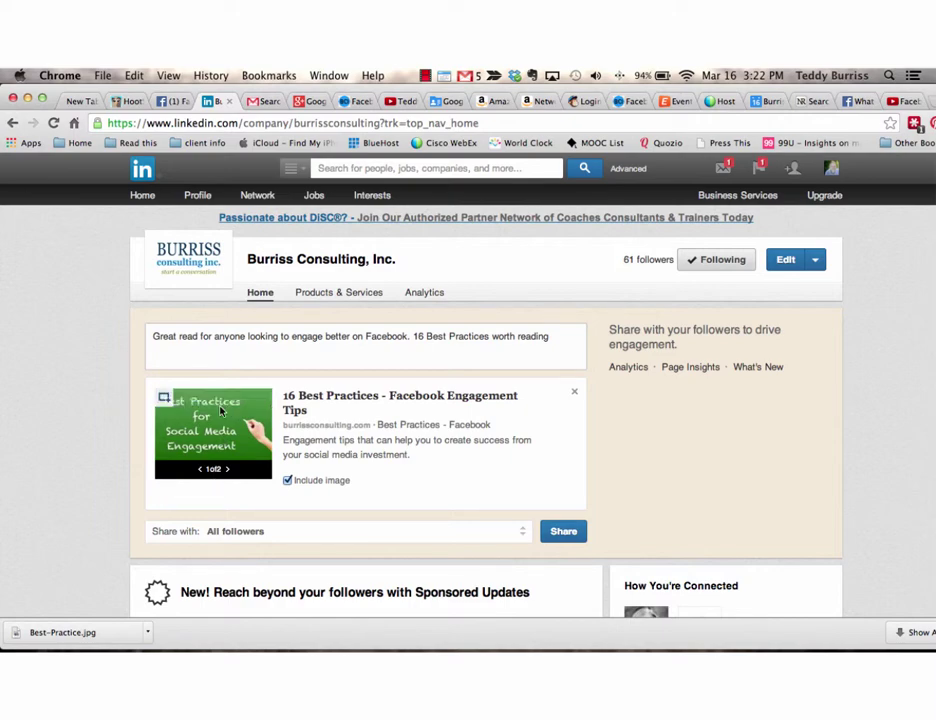
Upload Best-Practice.jpg from the Desktop as the link preview's thumbnail.
left_click(227, 469)
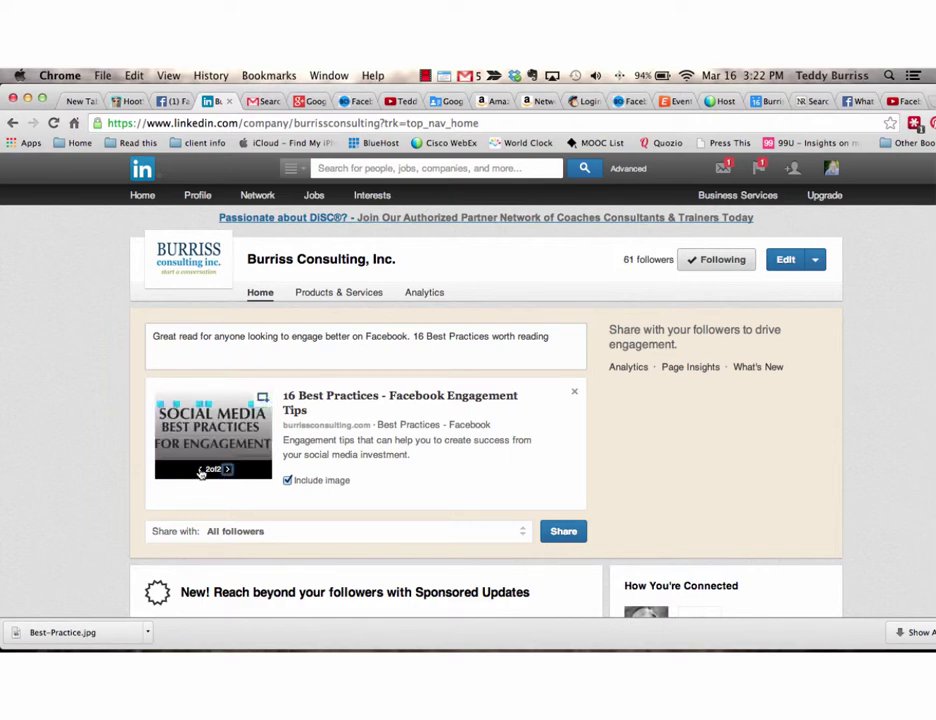
left_click(201, 469)
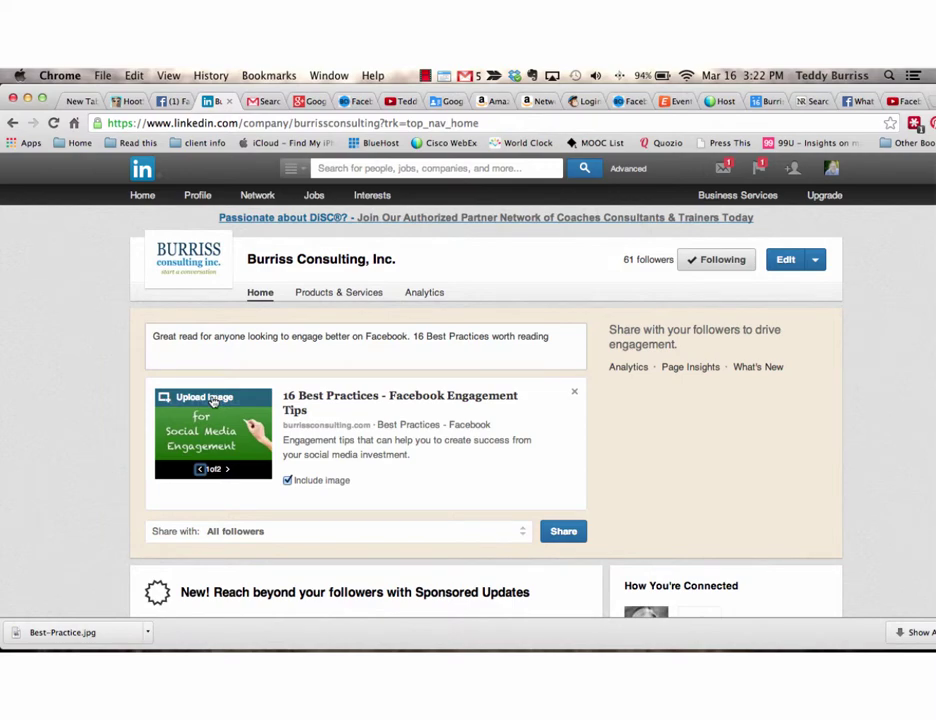
left_click(229, 399)
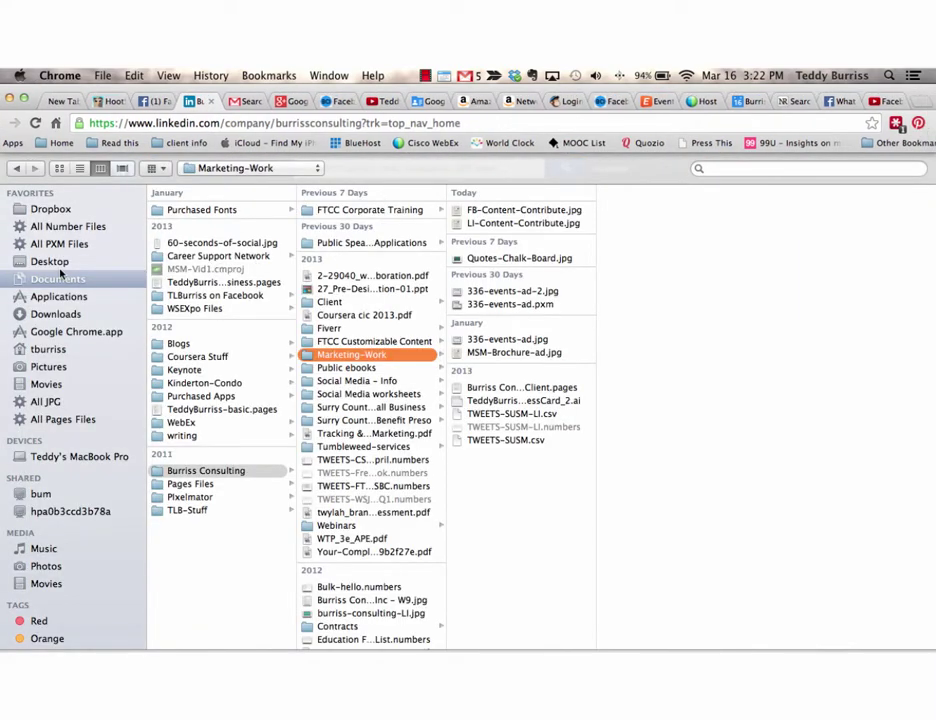
left_click(60, 265)
left_click(185, 223)
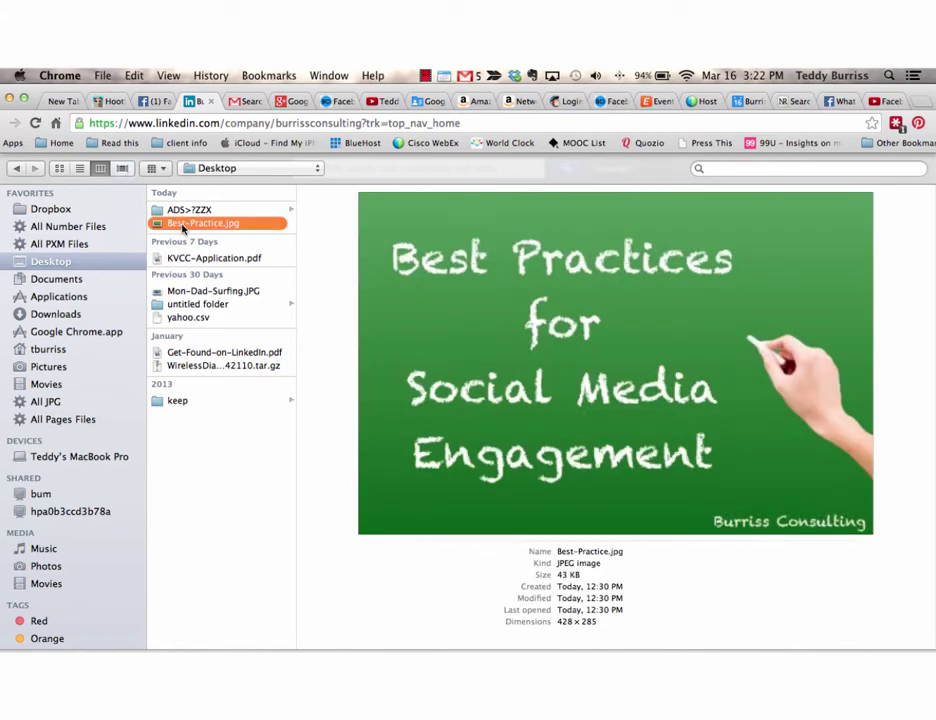
key("Return")
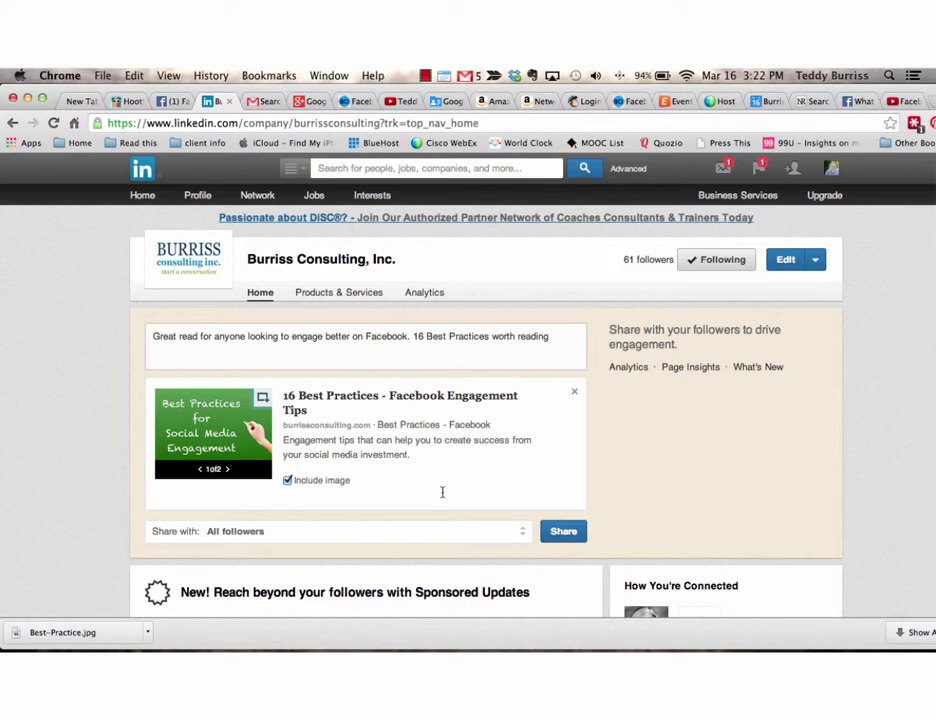
Share the company update with its comment and custom preview to All followers.
left_click(340, 345)
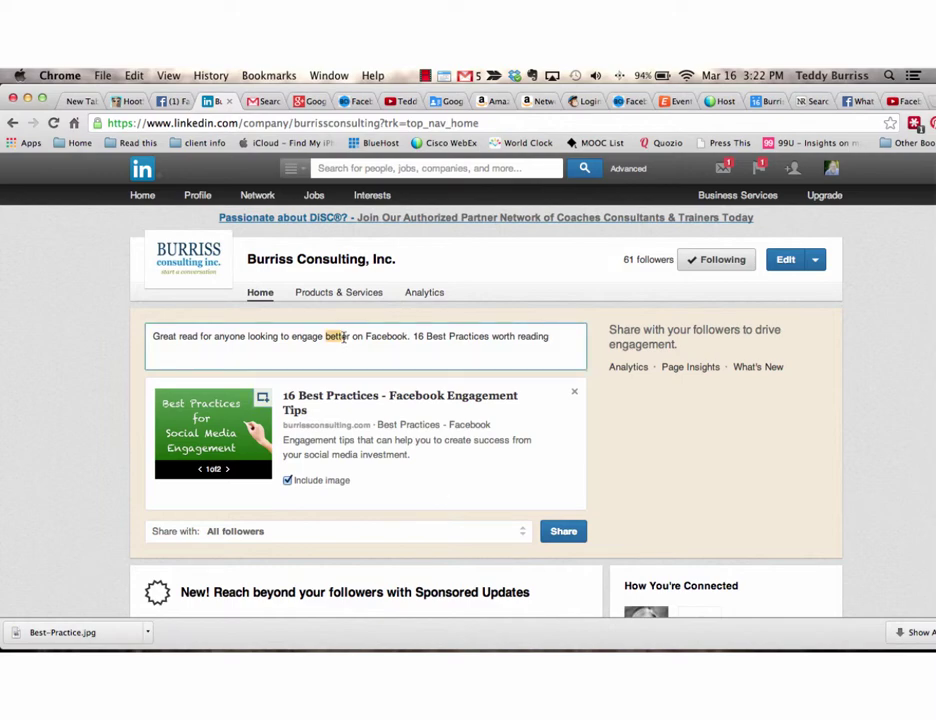
left_click_drag(503, 337, 152, 340)
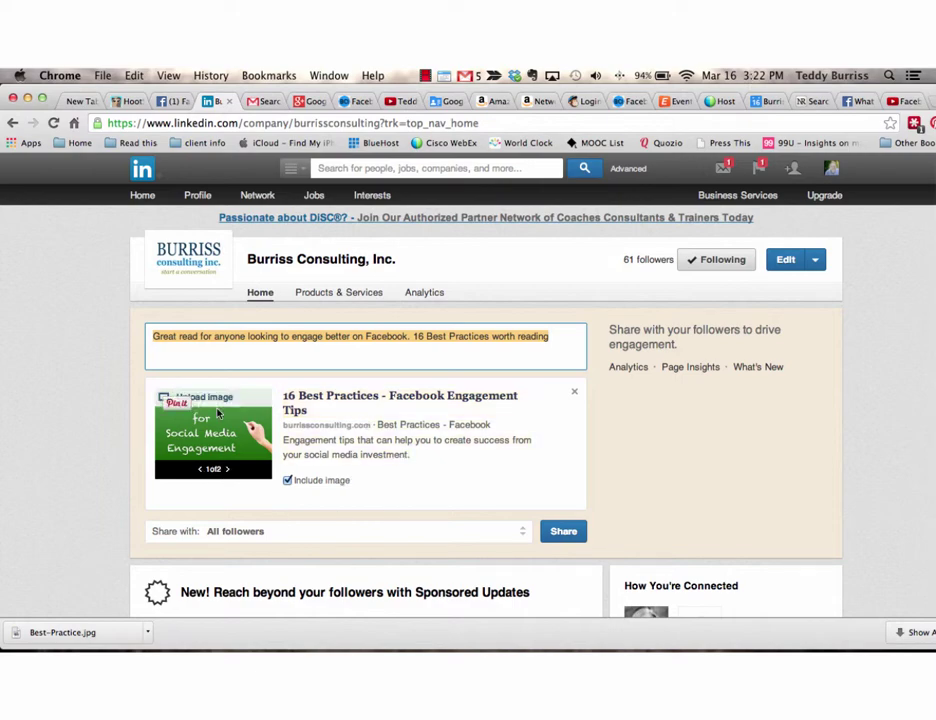
mouse_move(205, 405)
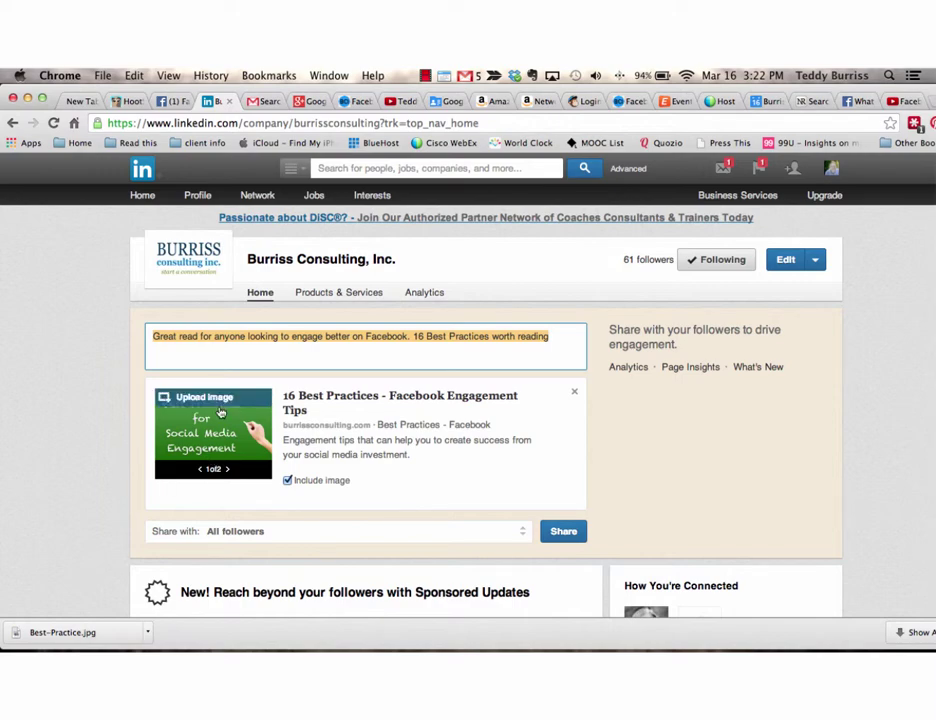
left_click(560, 535)
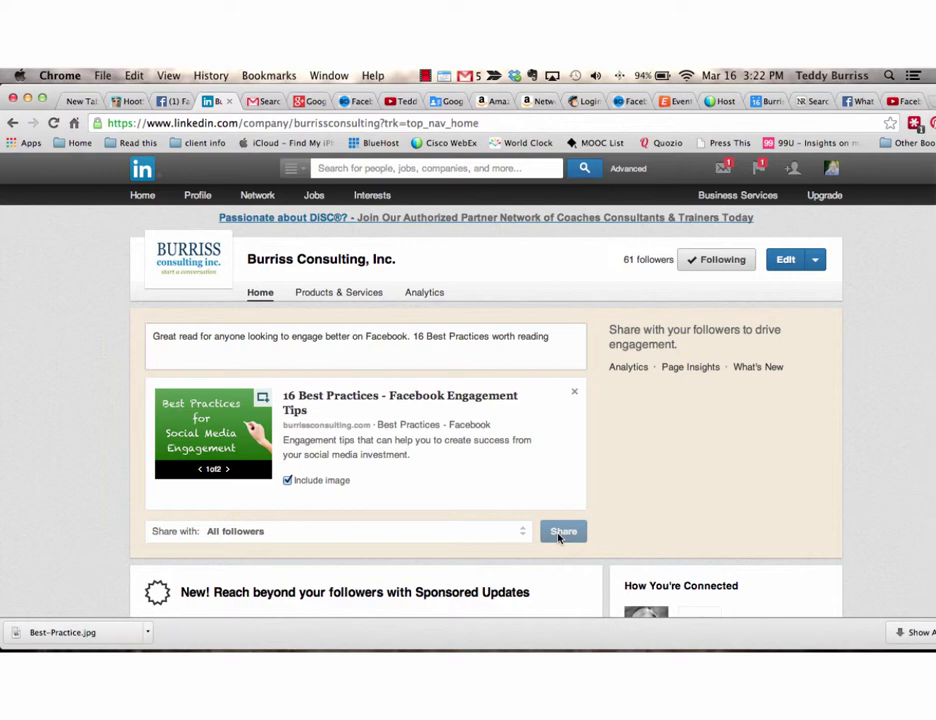
scroll(558, 539, "down", 10)
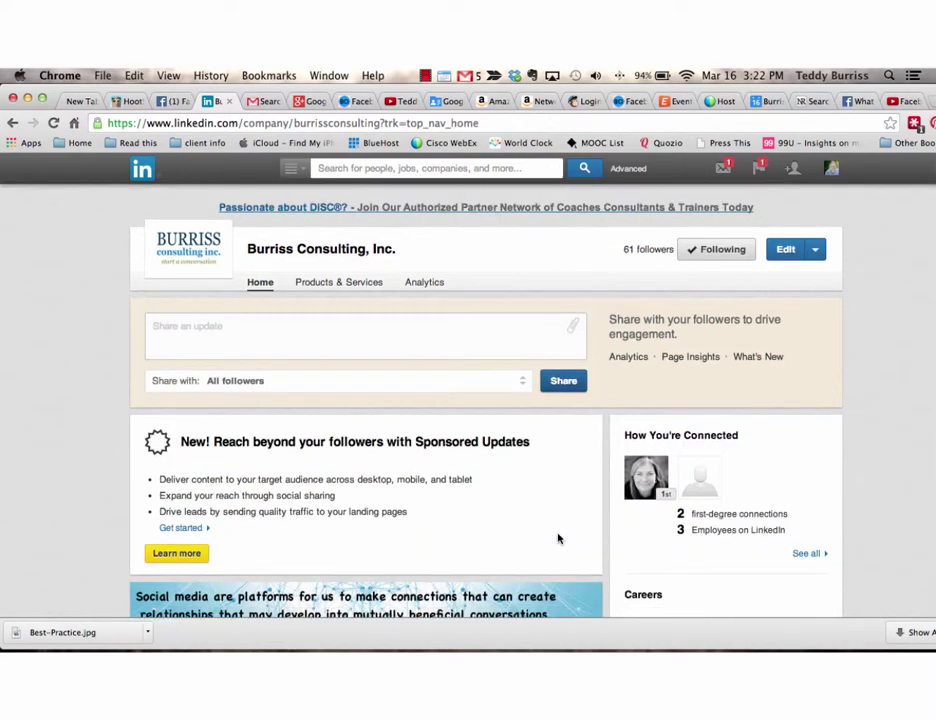
scroll(559, 539, "down", 1)
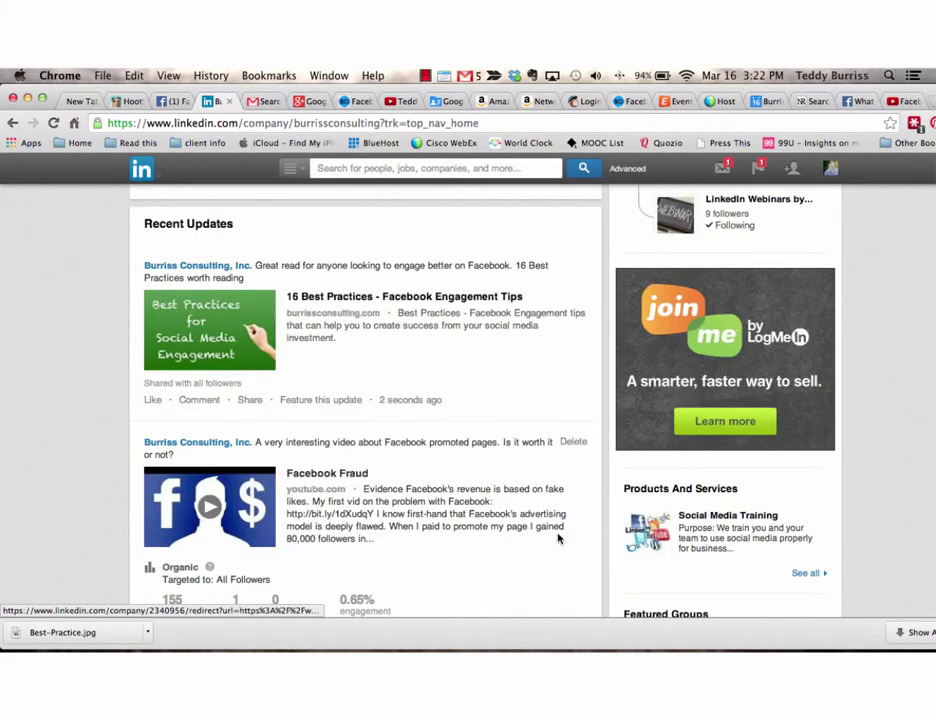
scroll(559, 539, "up", 15)
scroll(559, 539, "down", 3)
scroll(558, 539, "down", 8)
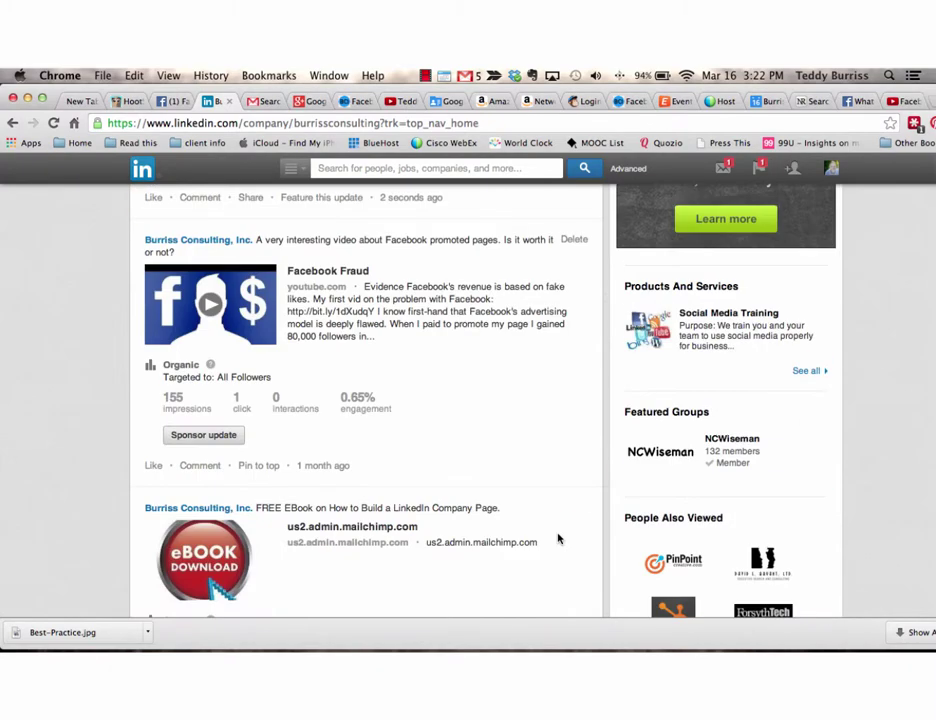
scroll(558, 539, "up", 8)
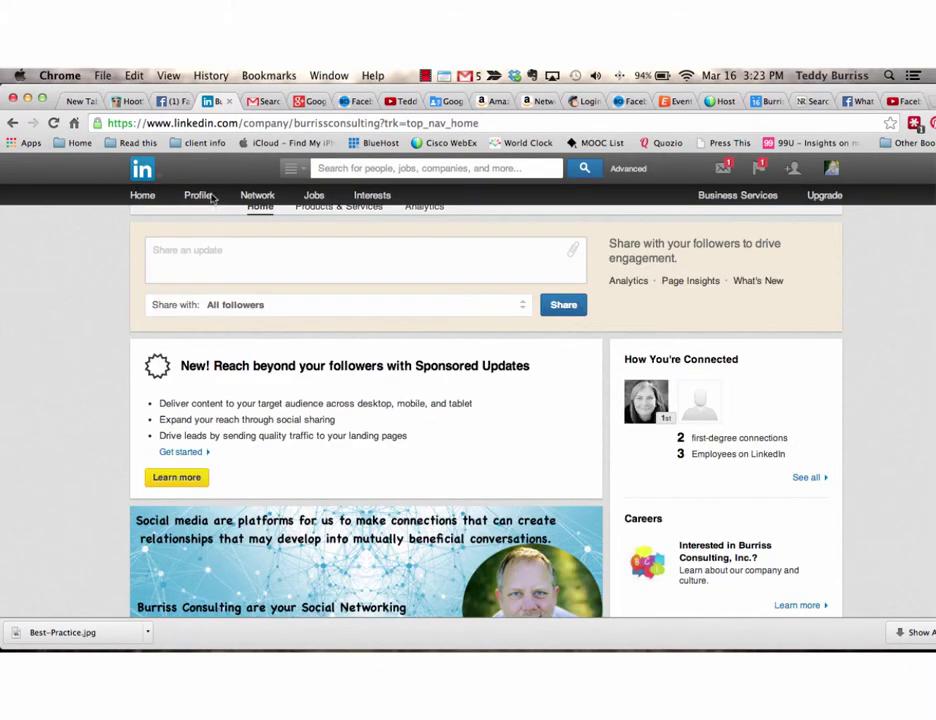
Go to Interests > Groups and open the NCWiseman group.
mouse_move(372, 196)
left_click(371, 236)
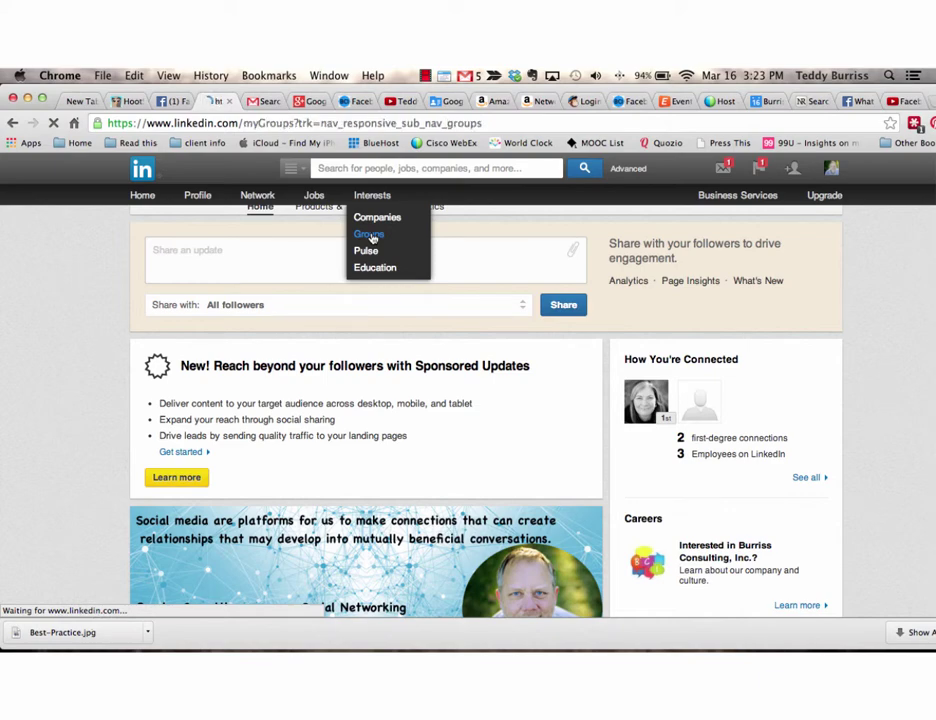
left_click(182, 304)
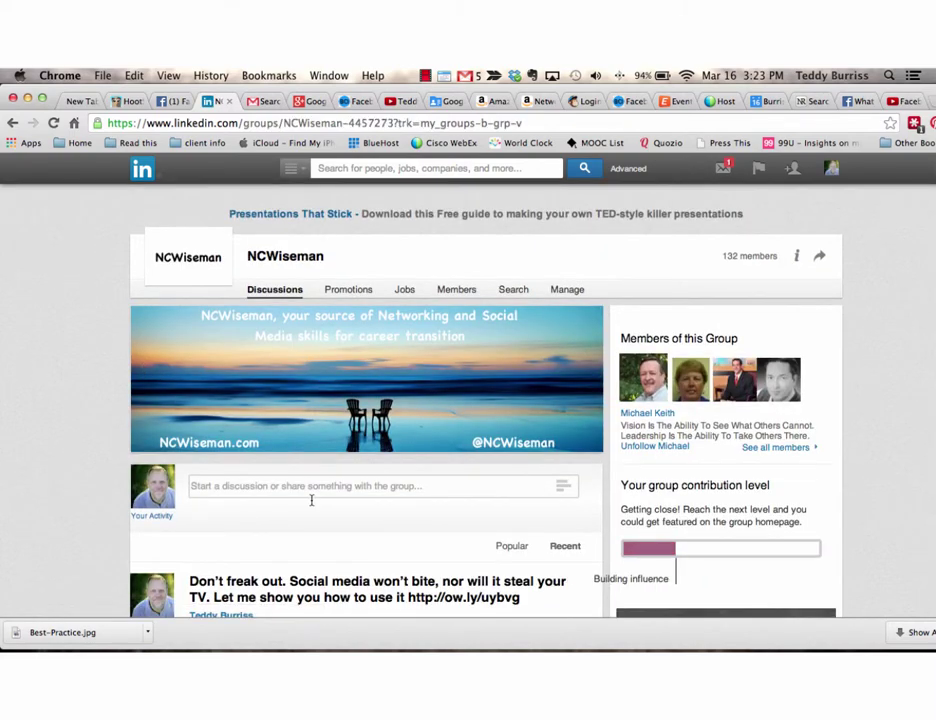
Start a new NCWiseman group discussion with the blog article link pasted in.
left_click(324, 487)
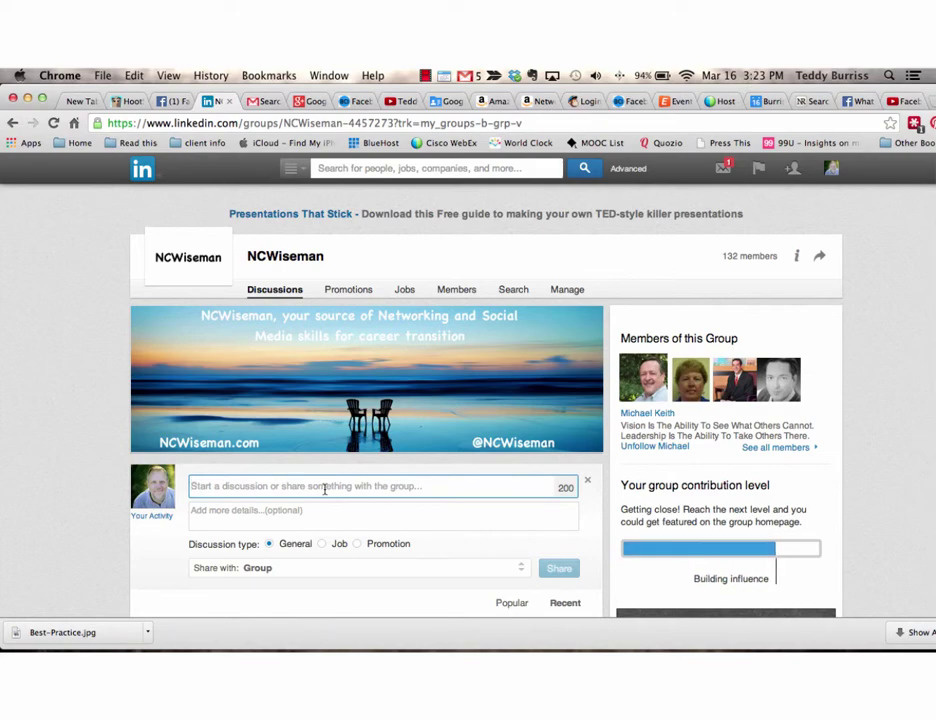
type("http://burrissconsulting.com/blog/2013/11/23/facebook-engagement-practices/")
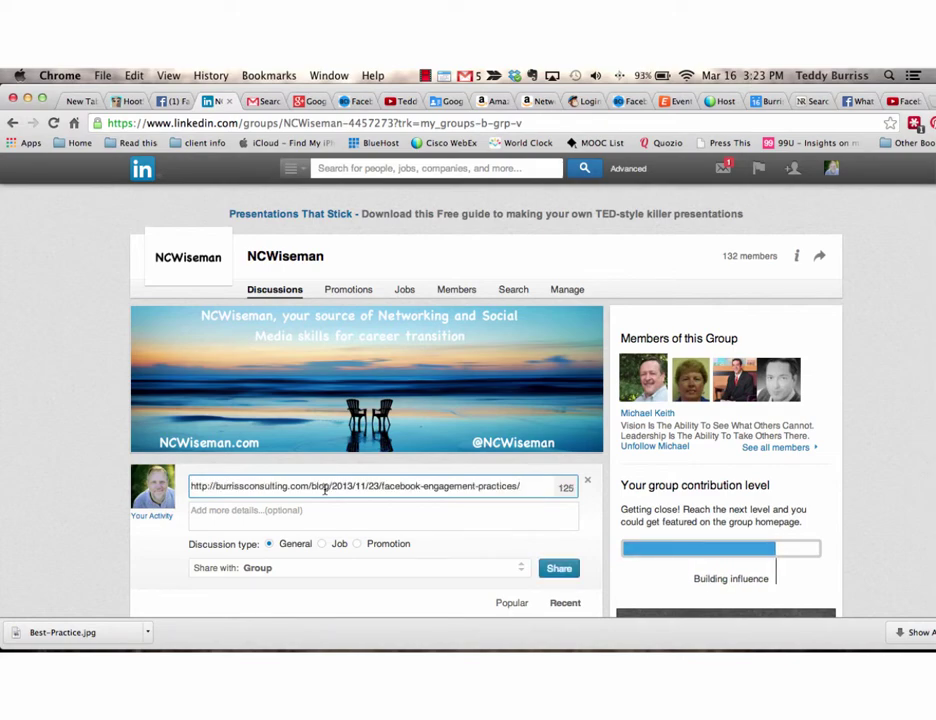
scroll(29, 534, "down", 3)
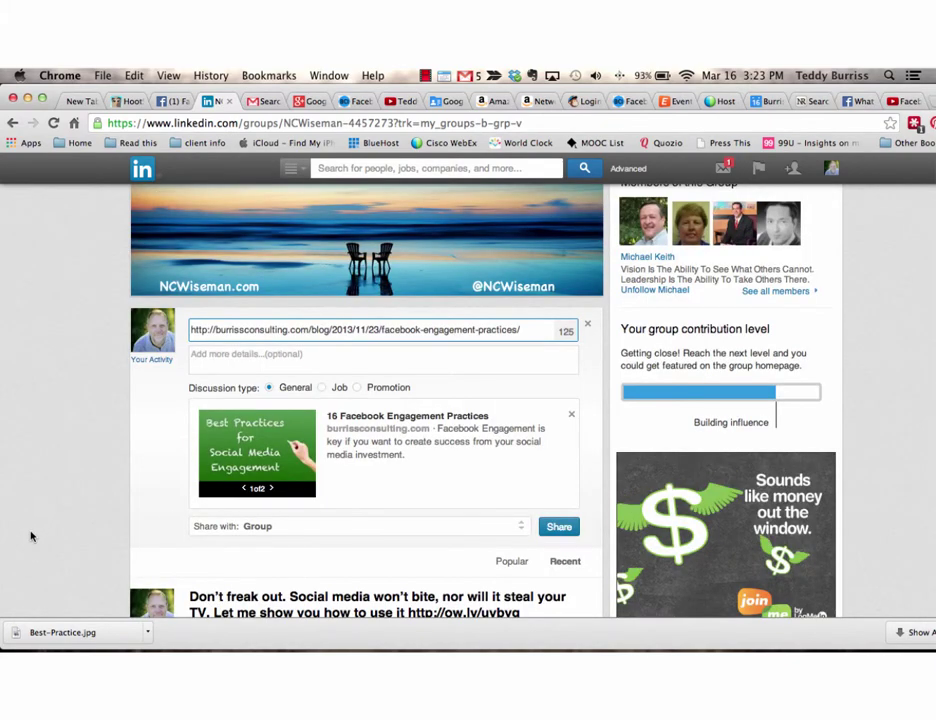
Replace the link text with the title 'Great tips for Facebook Engagement - 16 Best Practices'.
key("super+a")
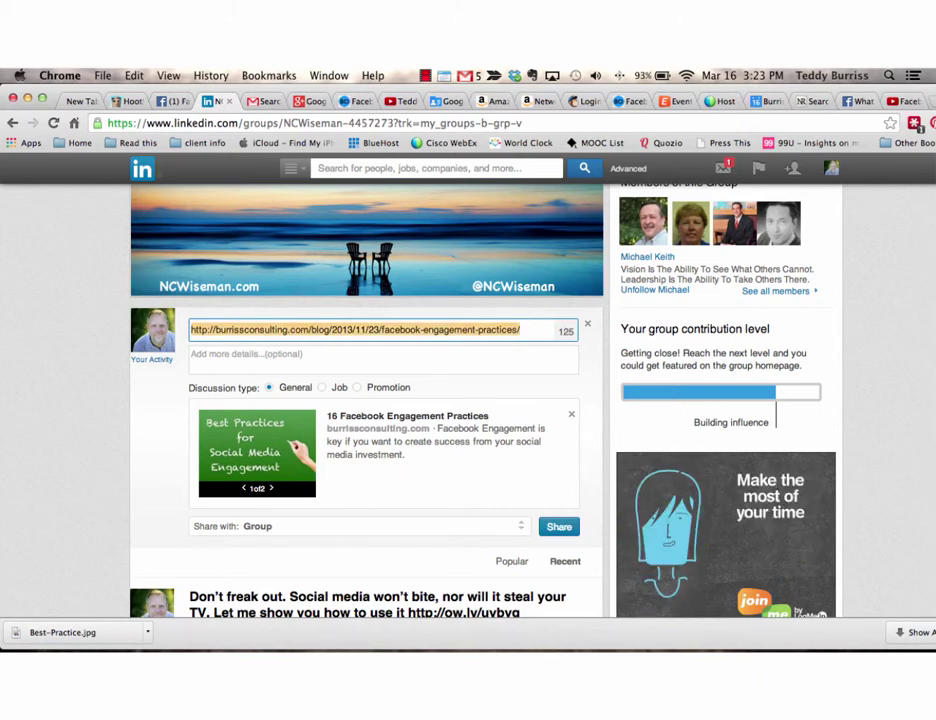
type("Gre")
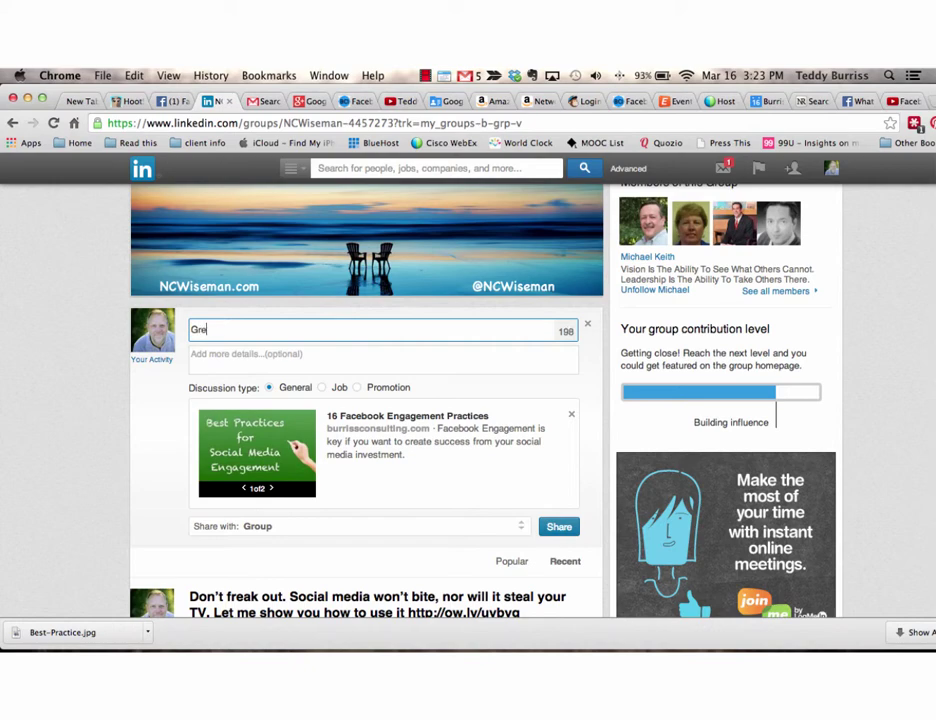
type("at tips for ")
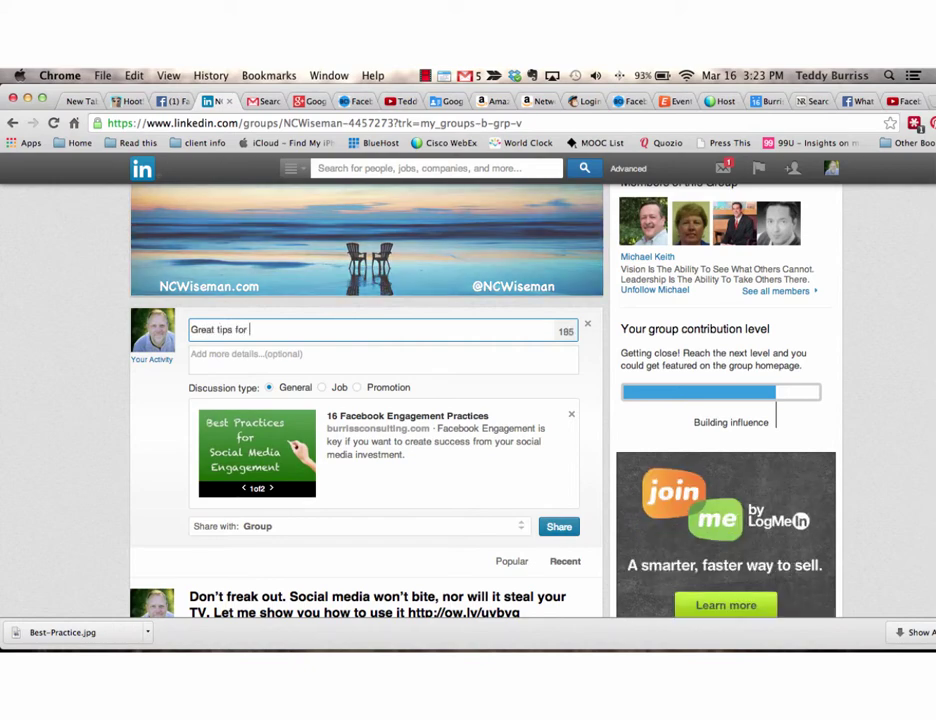
type("Facebook Engag")
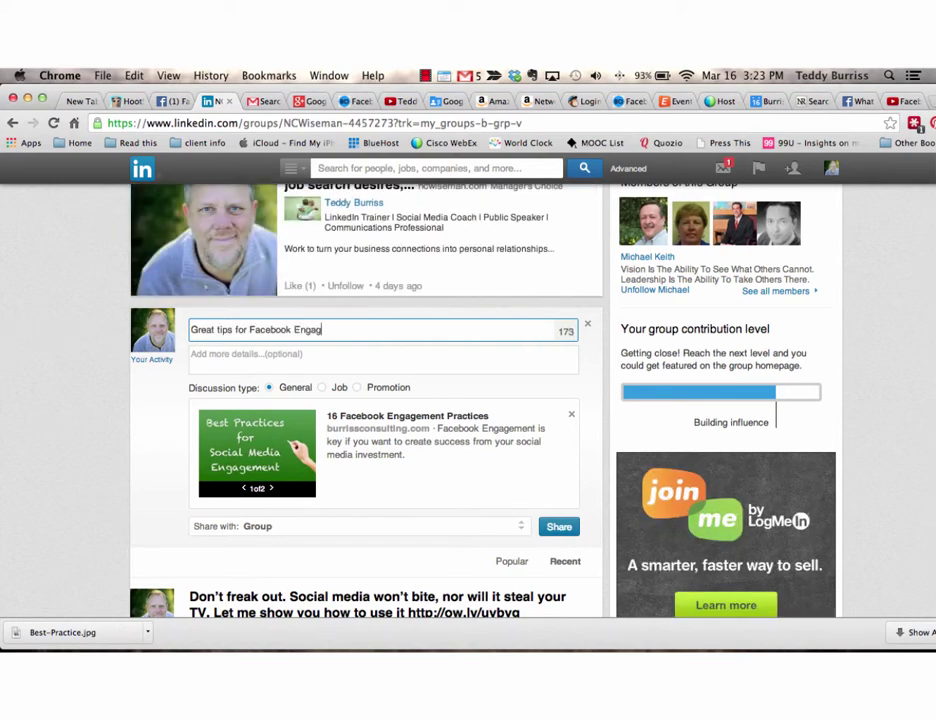
type("ement - 16 Best Practices")
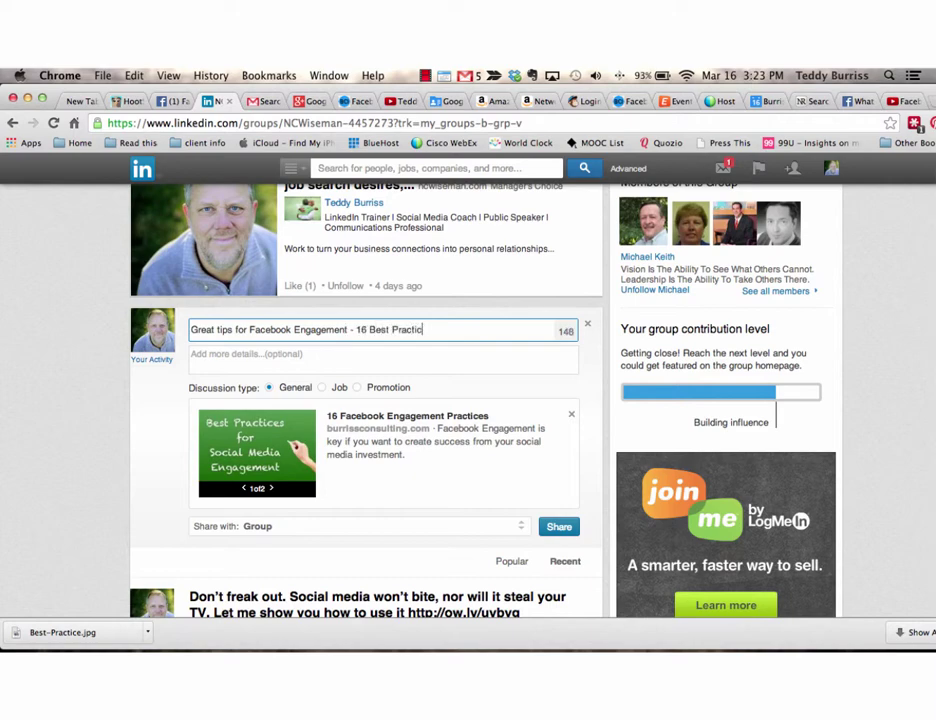
key("Tab")
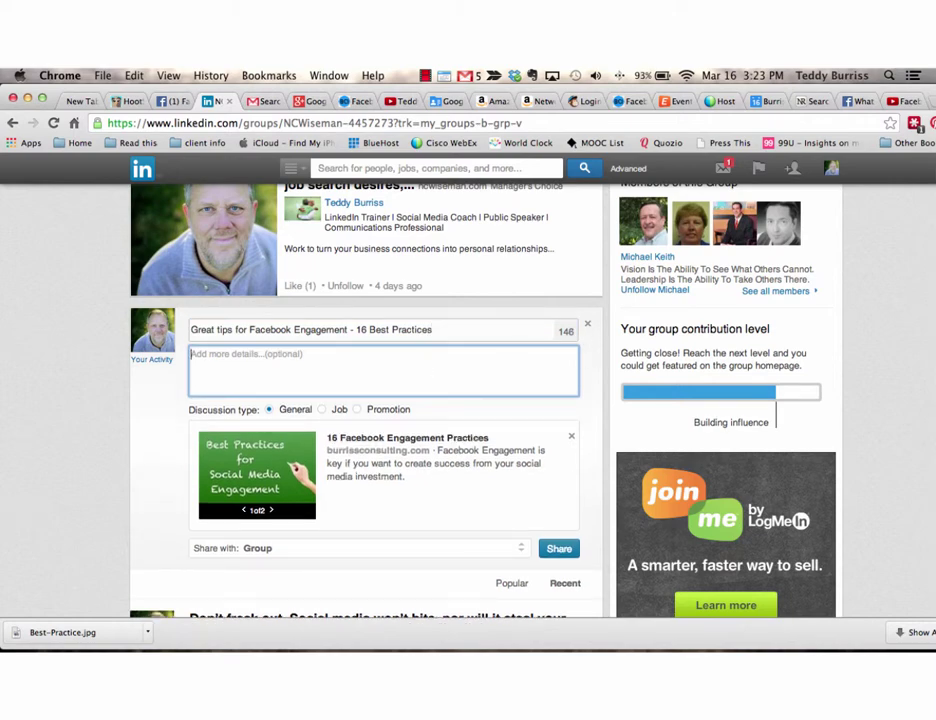
Add the details: 'This was a very good read - I encourage anyone looking to increatese their Facebook Engagement to read this article'.
type("This was a v")
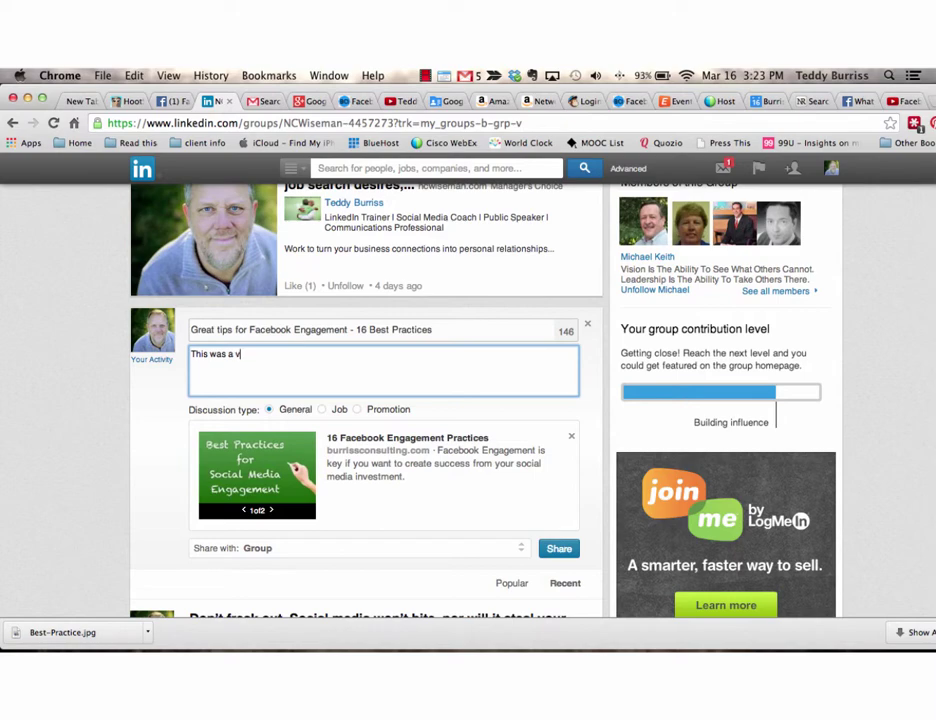
type("ery good read - ")
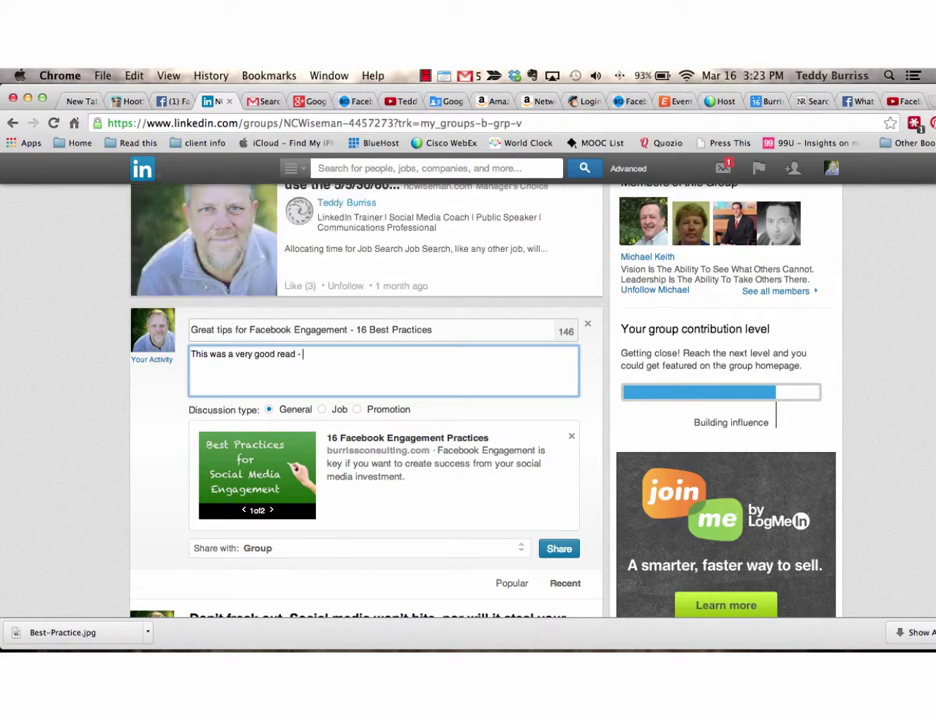
type("I encourage any")
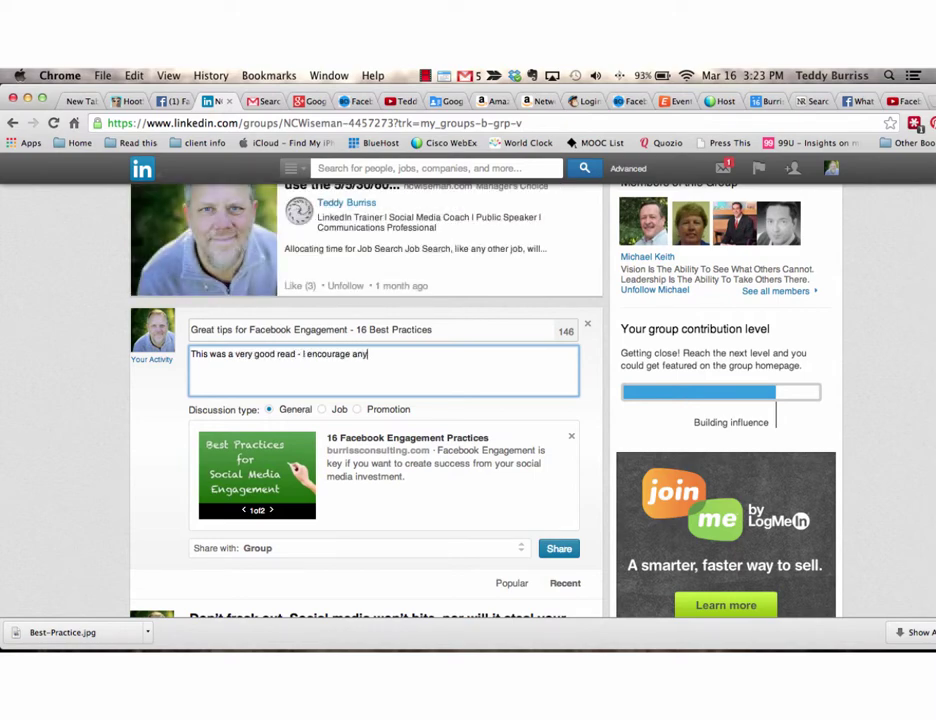
type("one lookin")
type("g to increate")
type("se thei")
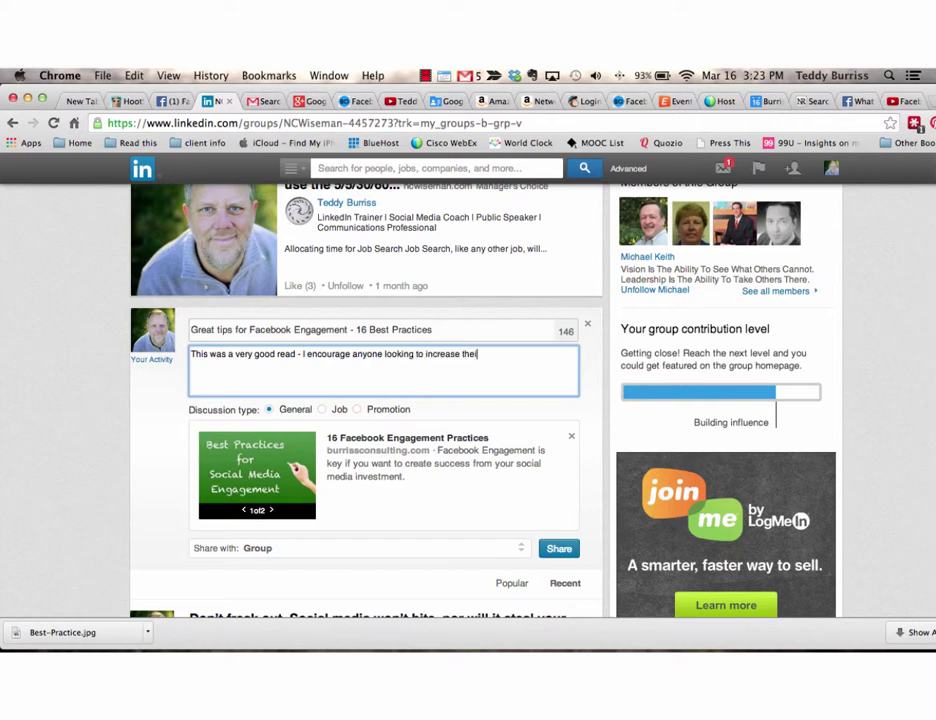
type("r Facebook Egnageme")
key("BackSpace")
key("BackSpace")
key("BackSpace")
key("BackSpace")
key("BackSpace")
key("BackSpace")
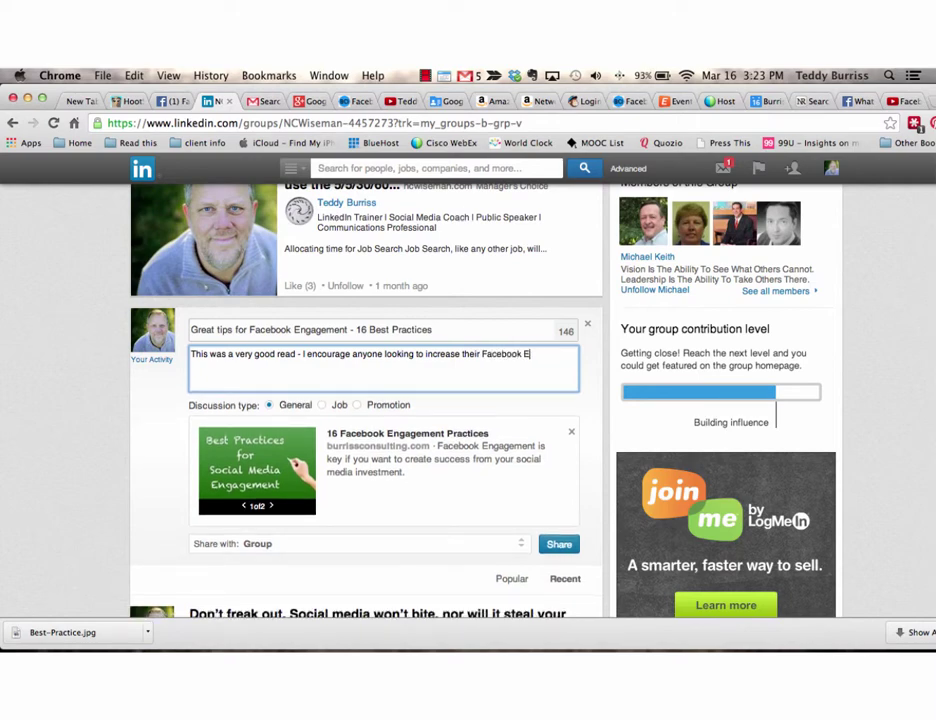
type("ngagemen")
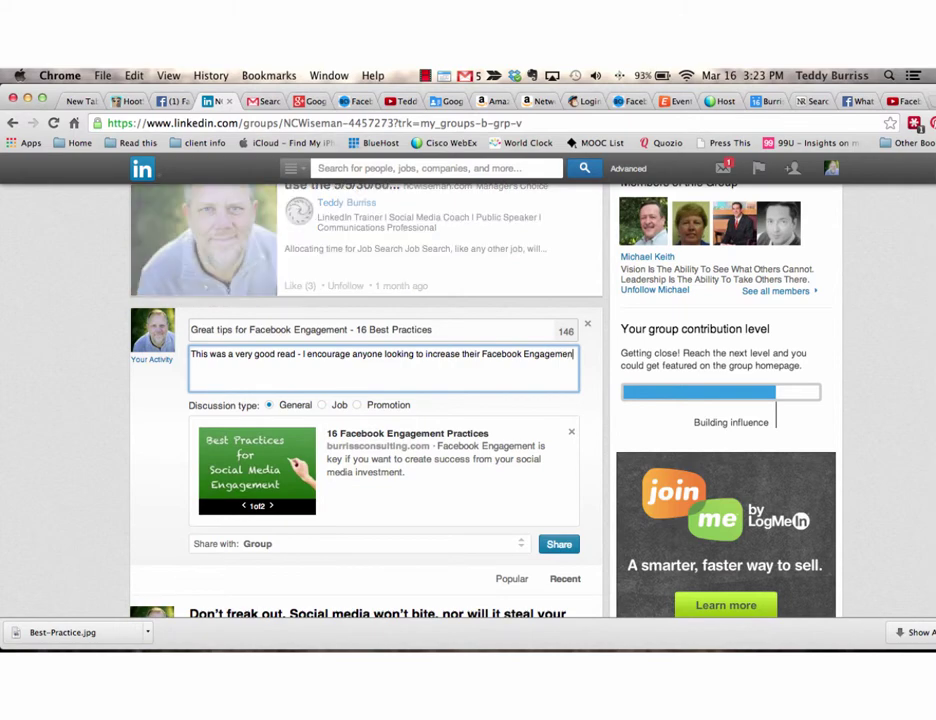
type("t to read this ar")
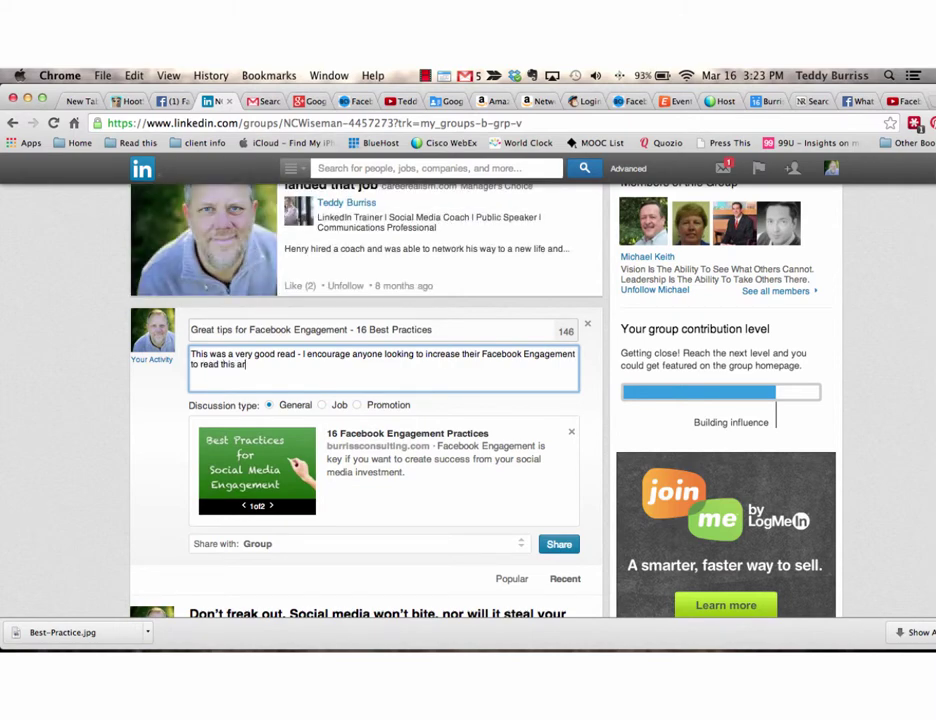
type("ticle.")
Edit the link preview title to '16 Best Practices - Facebook Engagement', removing the duplicate 'Practices'.
left_click(430, 432)
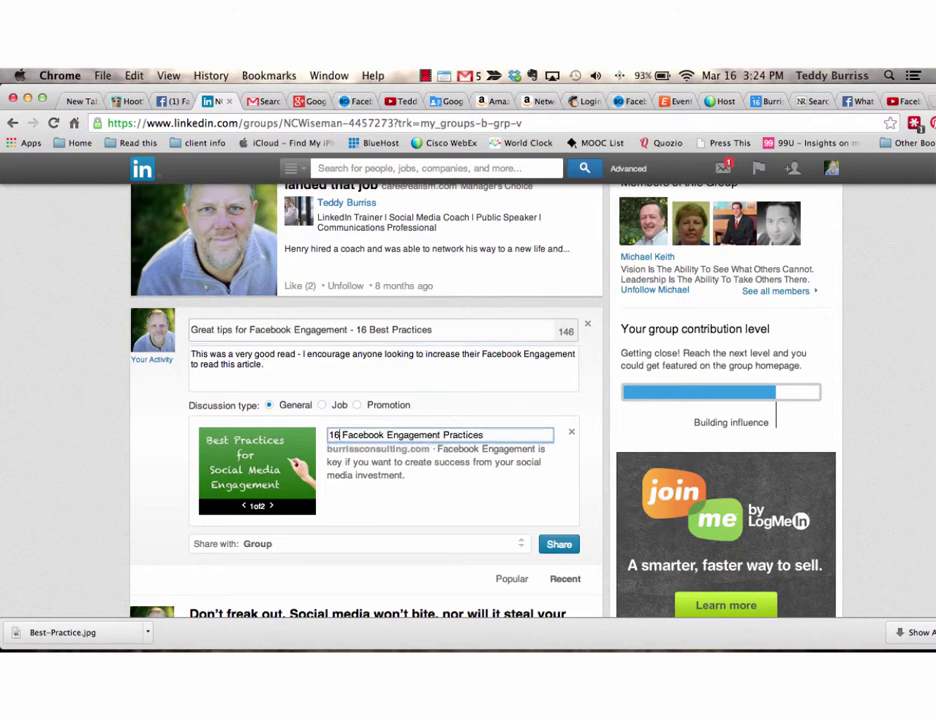
type("Best Pra")
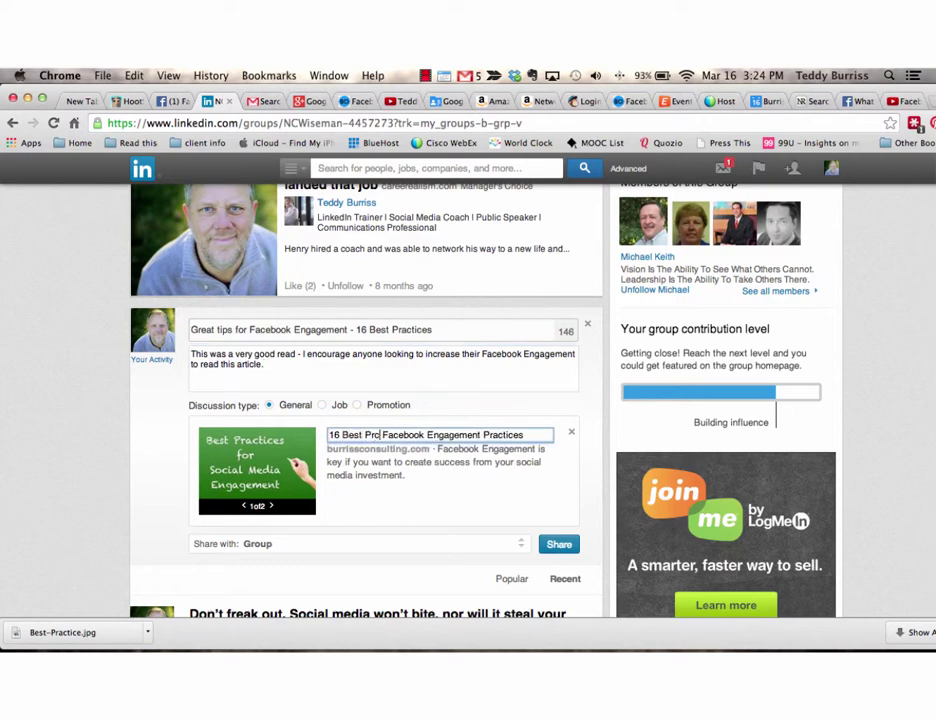
type("ctice")
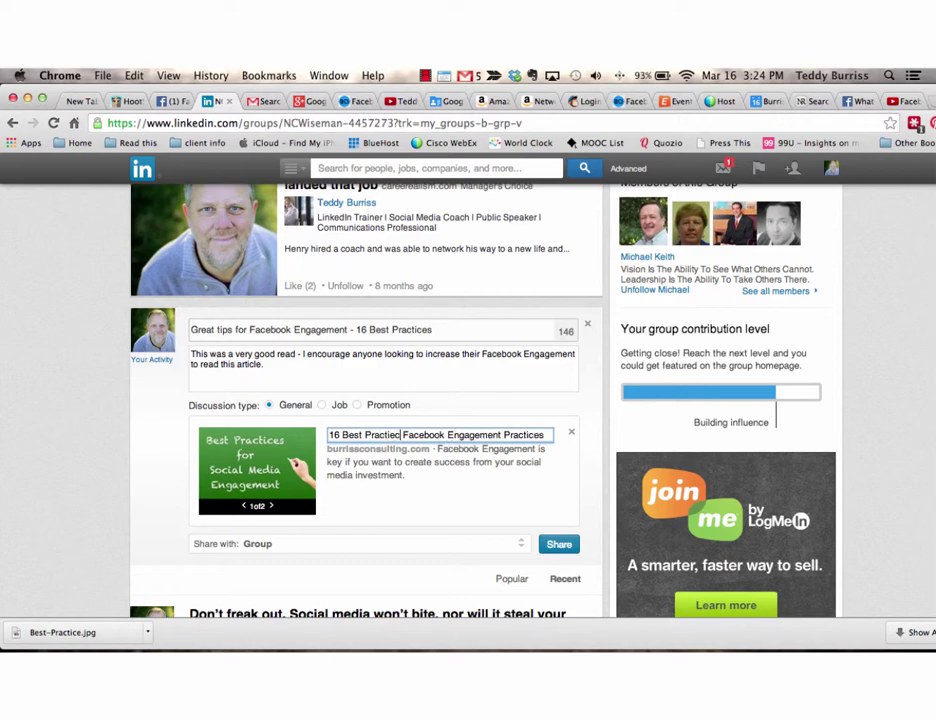
key("BackSpace")
key("BackSpace")
type("ces -")
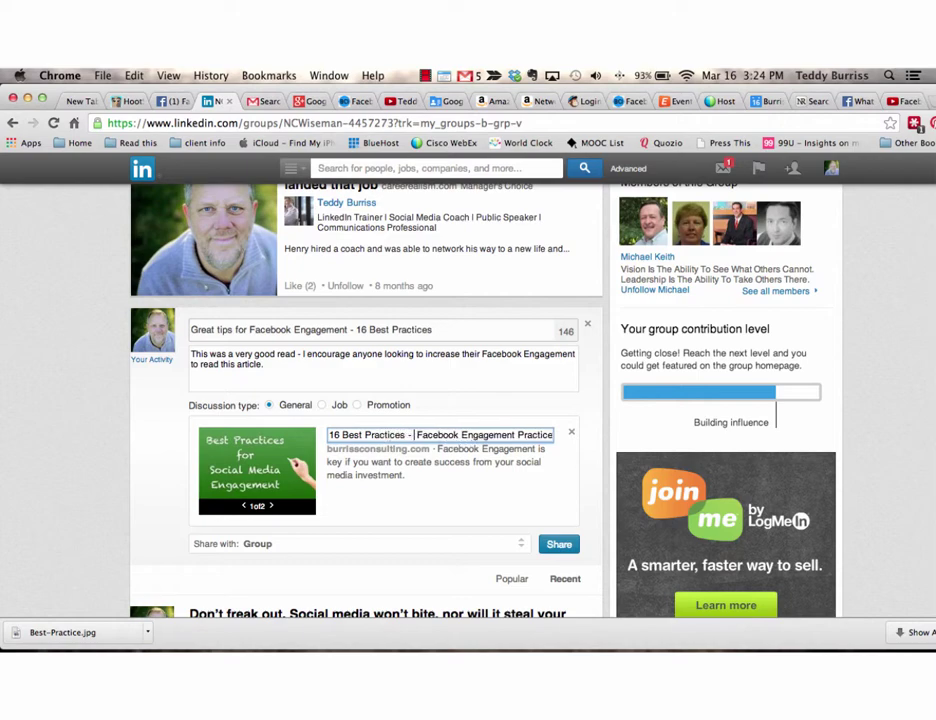
key("alt+Right")
key("alt+Right")
key("shift+alt+Right")
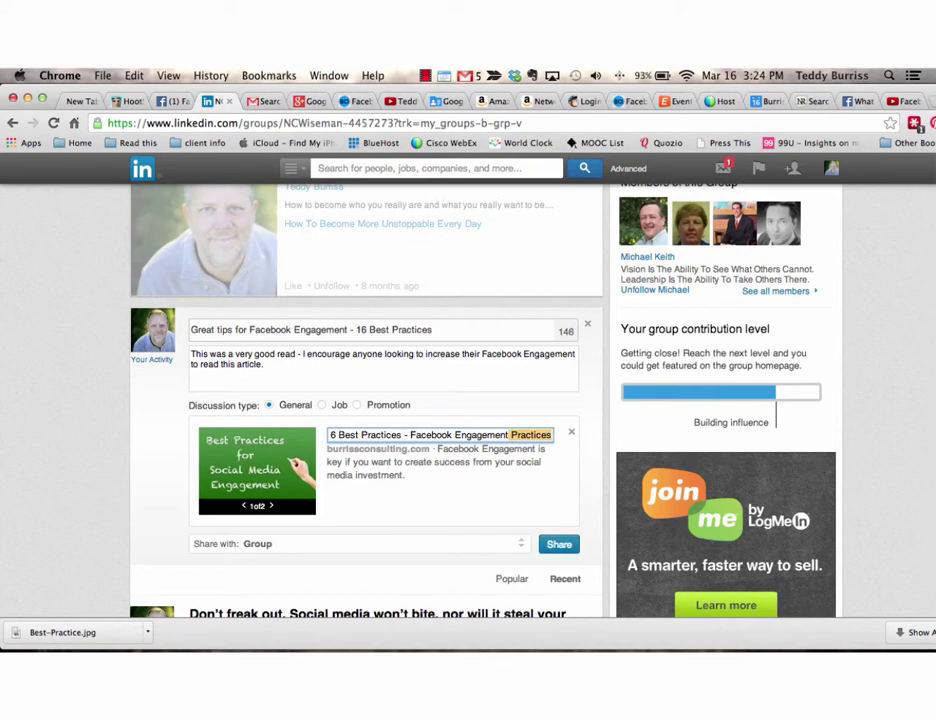
key("BackSpace")
left_click(434, 497)
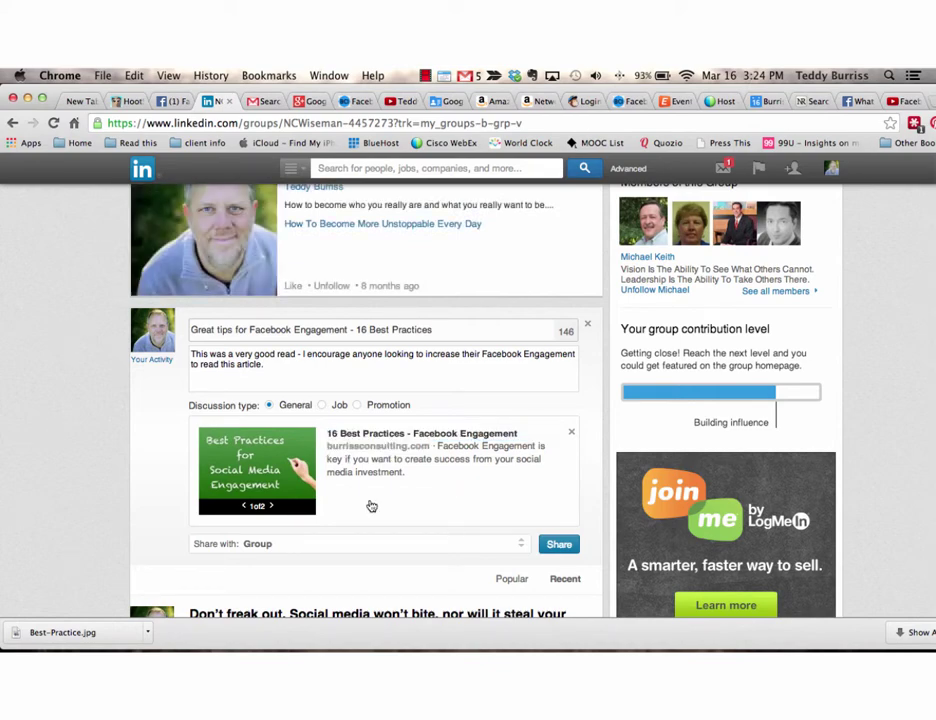
Edit the excerpt: prepend 'Best Practices for', change 'is key' to '- If', end with ', read this article.'.
left_click(441, 462)
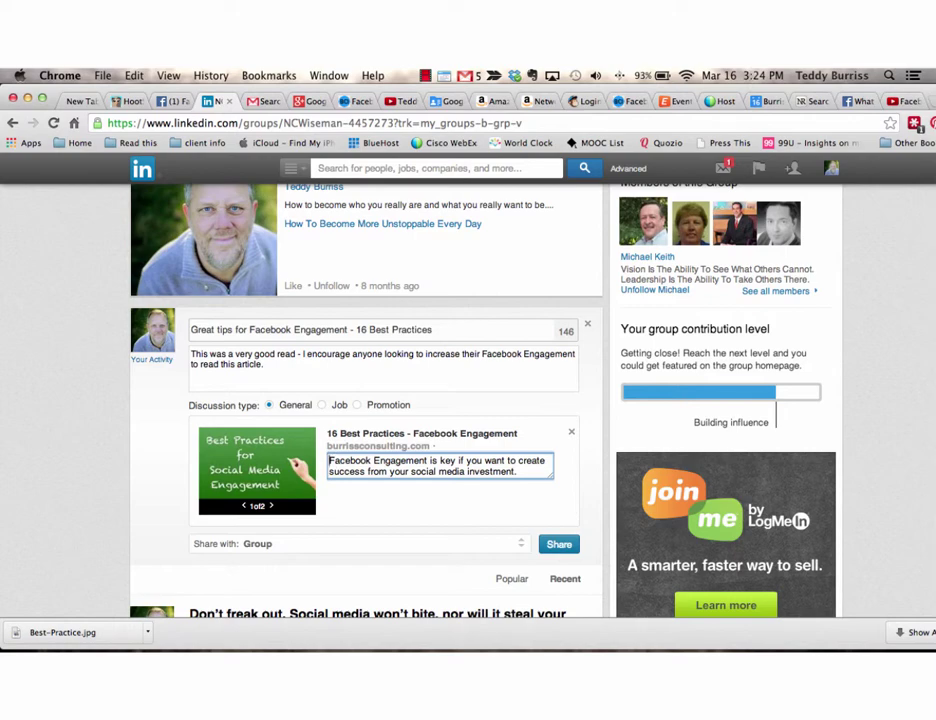
type("Best Pra")
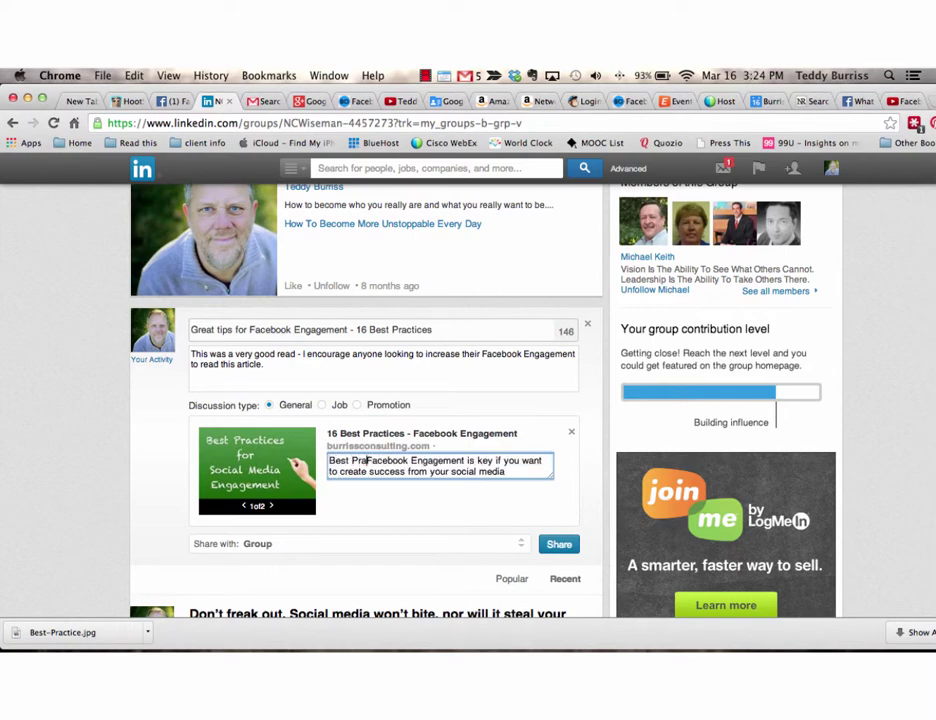
type("ctices for")
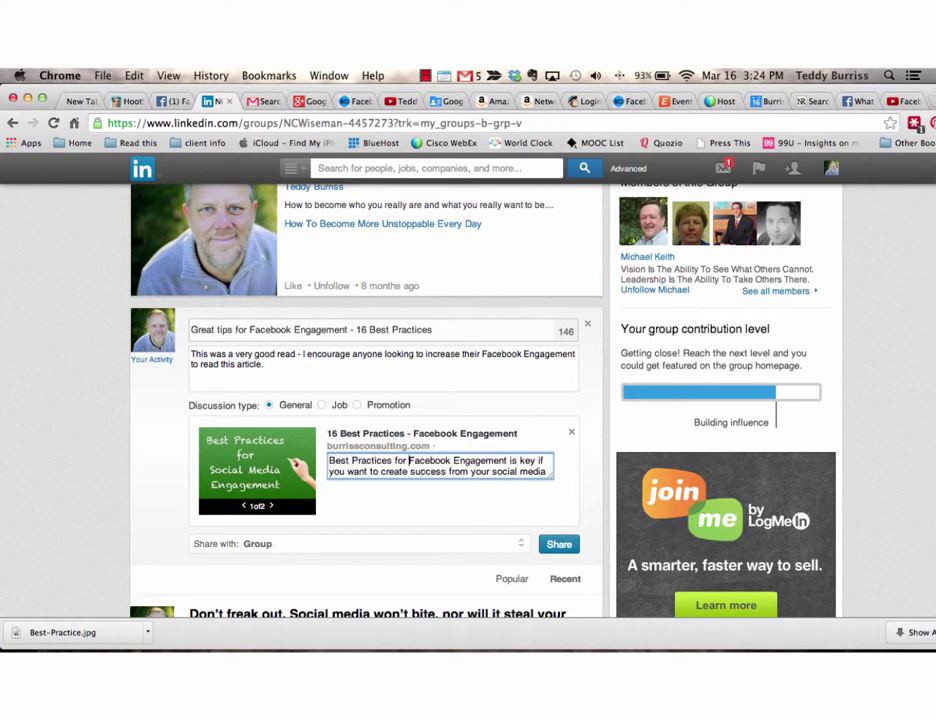
left_click(509, 460)
type("-")
key("shift+Right")
key("shift+Right")
key("shift+Right")
key("shift+Right")
key("shift+Right")
key("shift+Right")
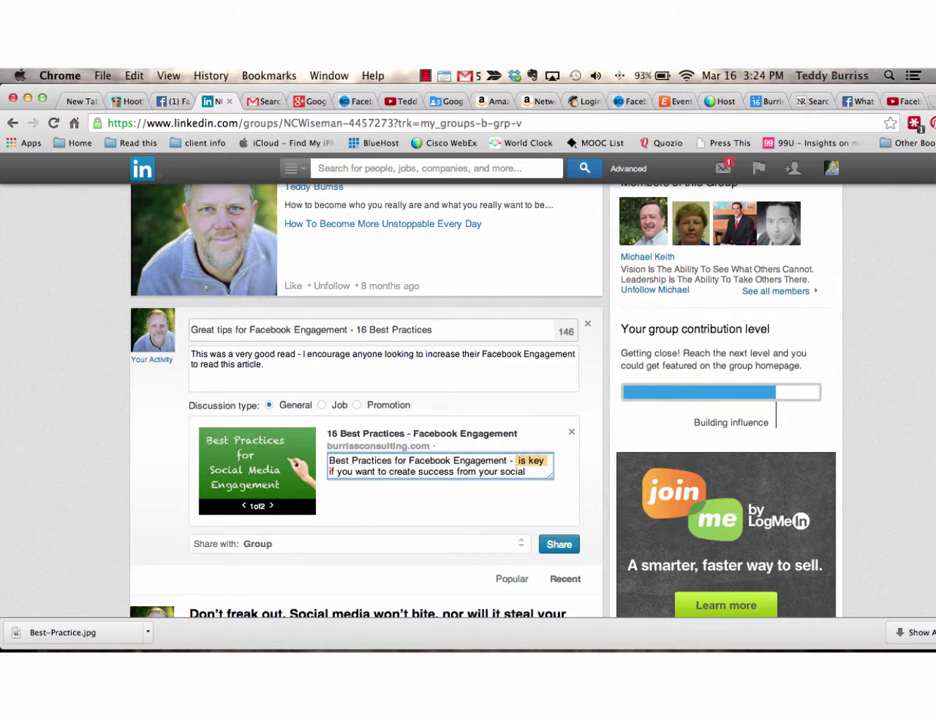
type("If")
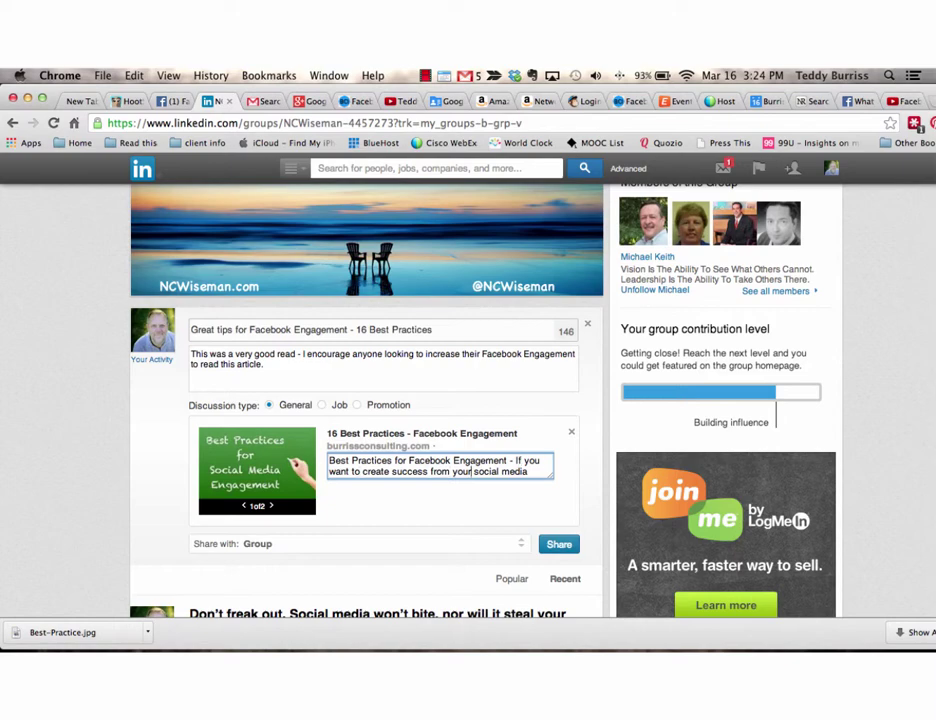
type(" investment.")
key("BackSpace")
type(", ")
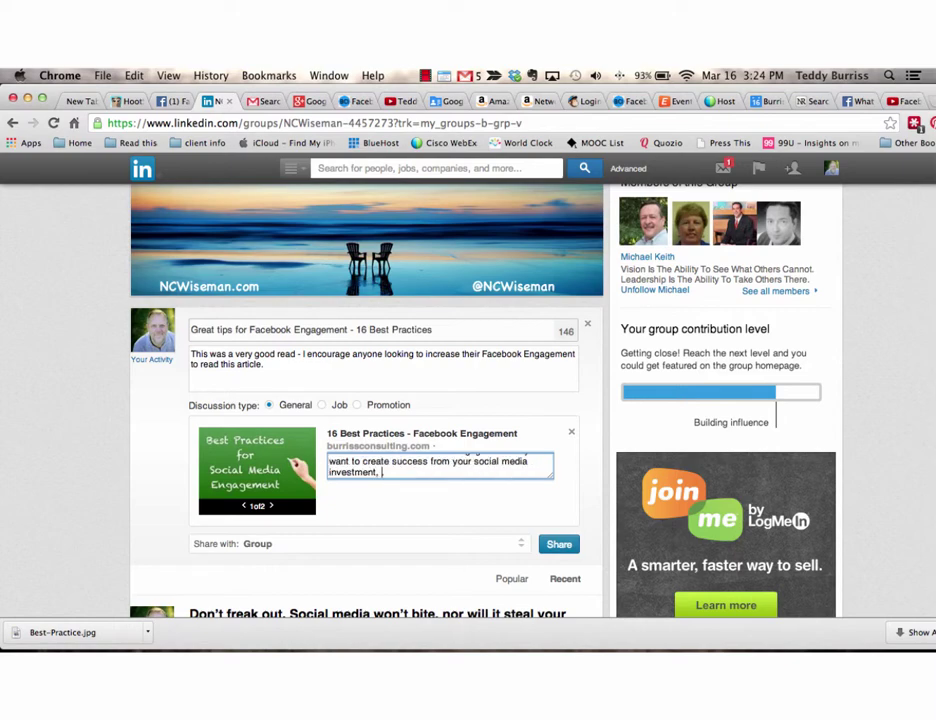
type("read this article.")
left_click(376, 506)
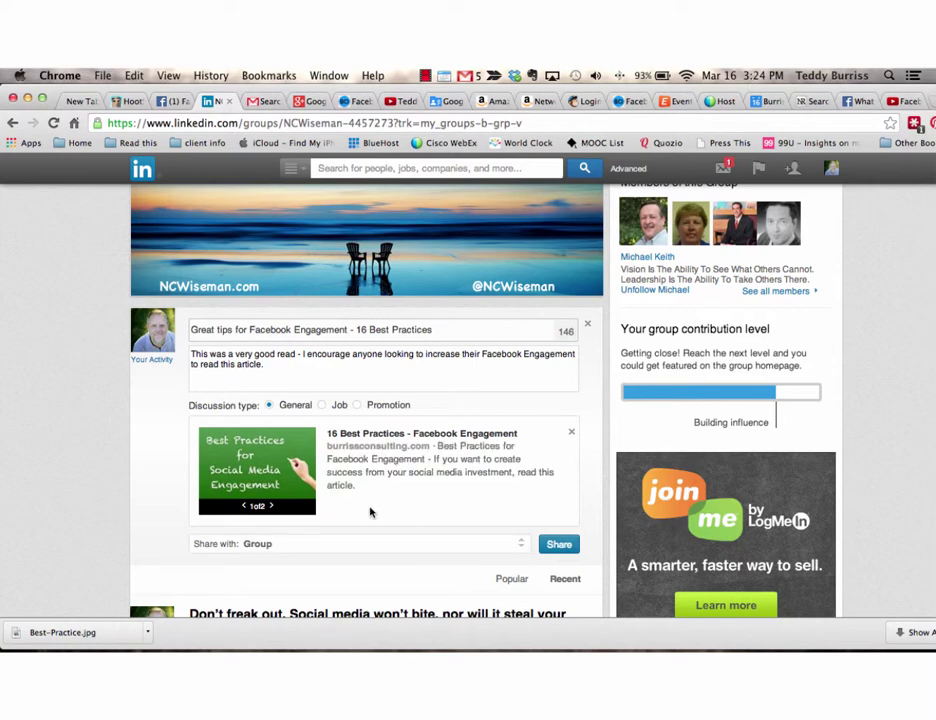
Choose the second suggested image (2 of 2) as the link thumbnail.
left_click(270, 507)
left_click(244, 507)
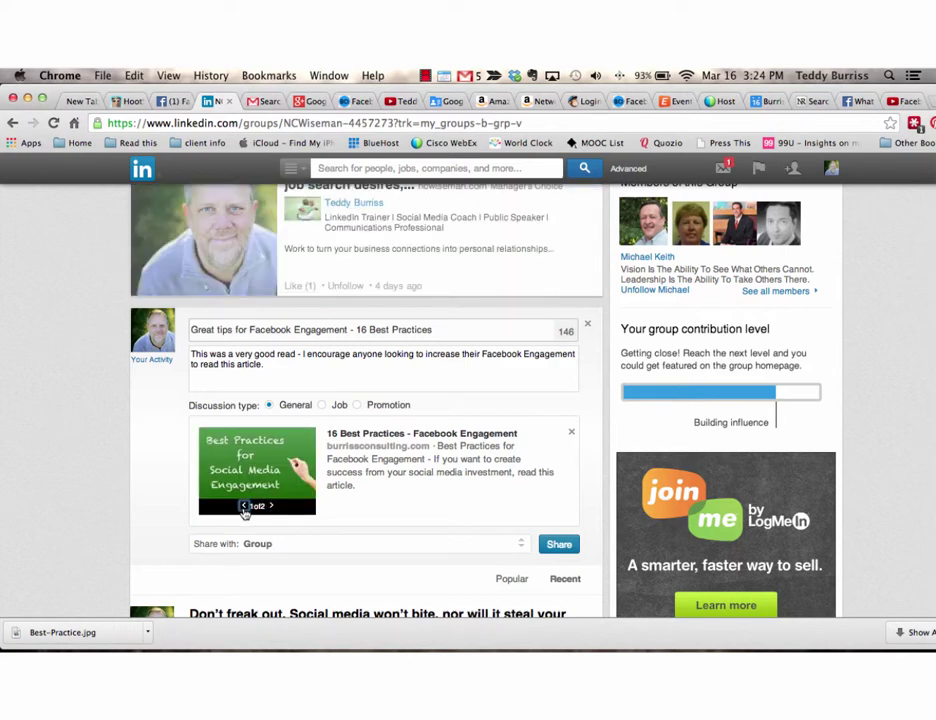
left_click(270, 507)
Set the Share with option to Group + Twitter.
scroll(432, 505, "down", 2)
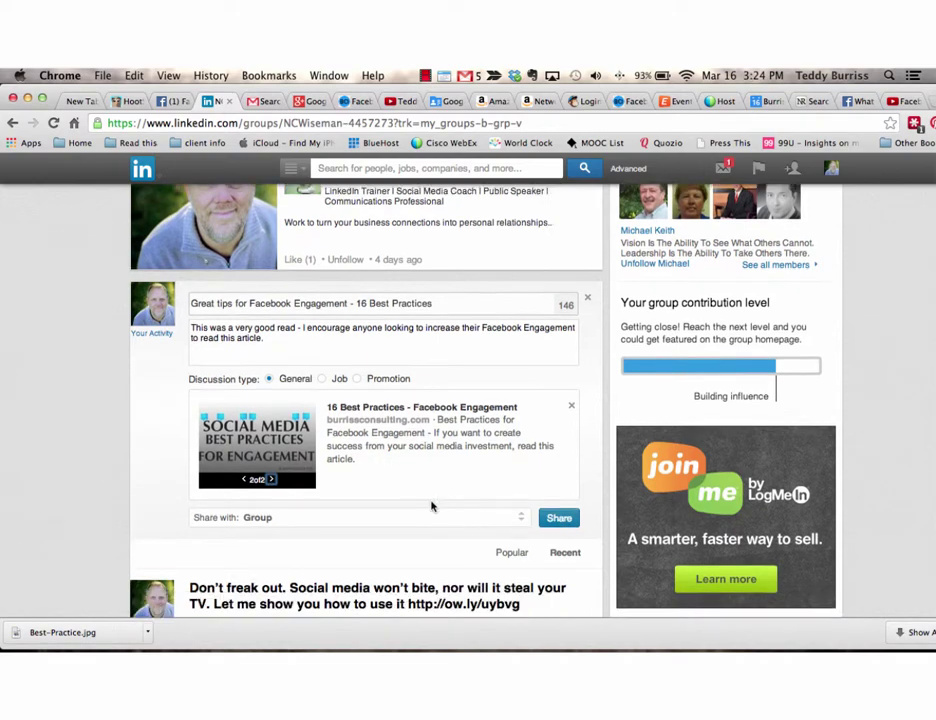
left_click(347, 490)
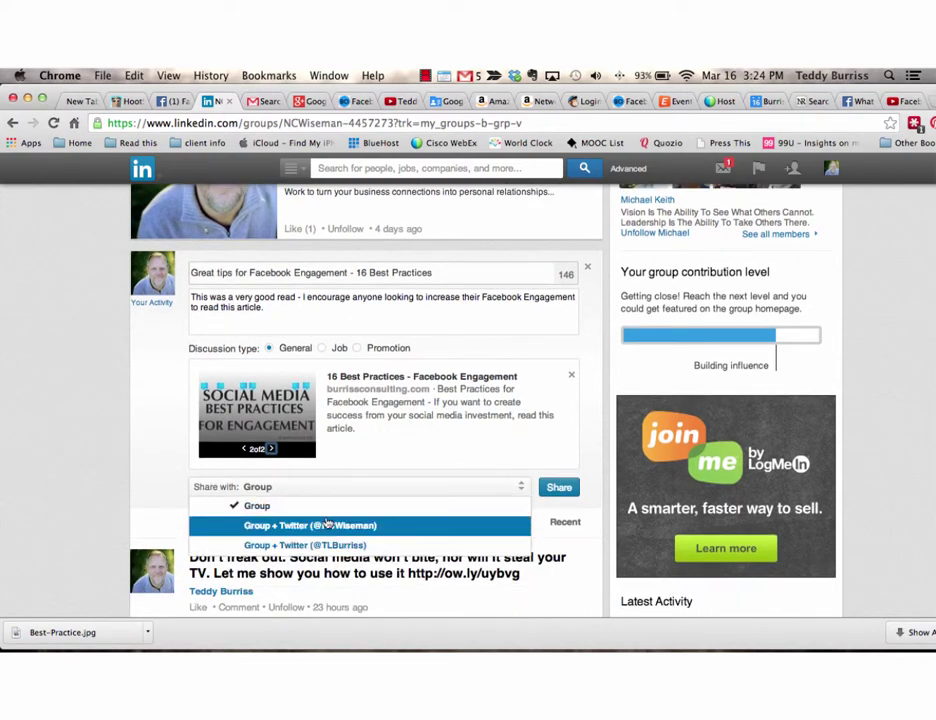
left_click(325, 525)
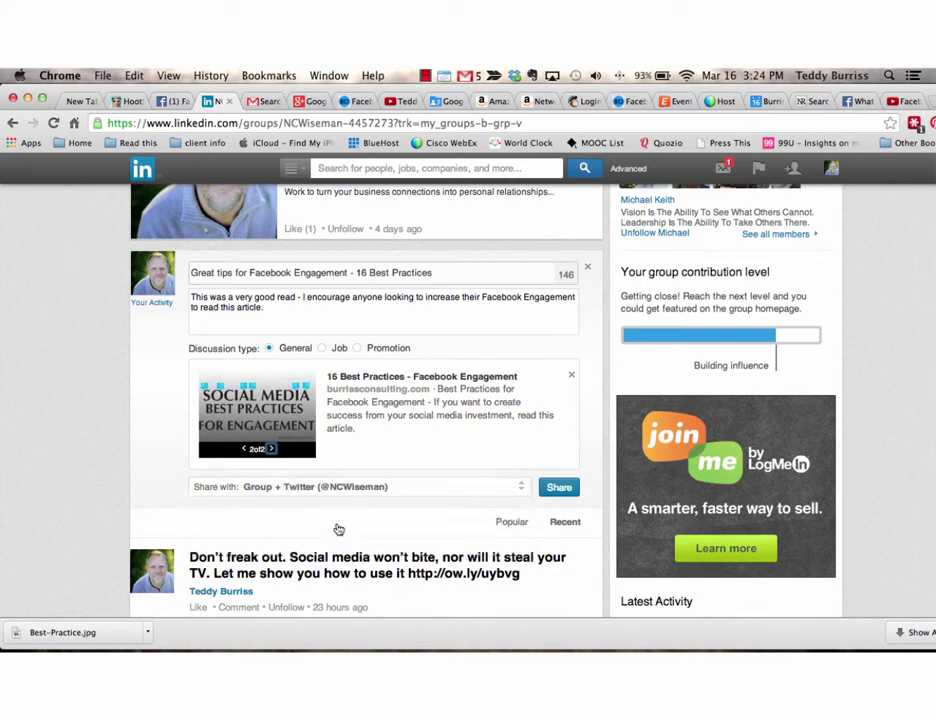
Share the discussion to the NCWiseman group, then go back to the LinkedIn home feed.
left_click(559, 487)
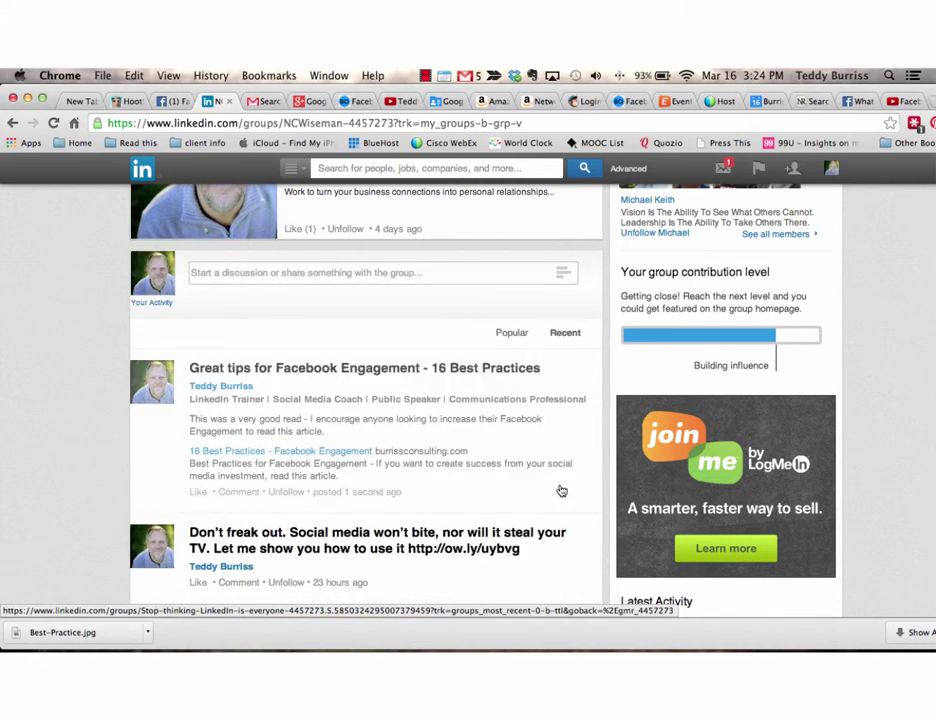
left_click(144, 171)
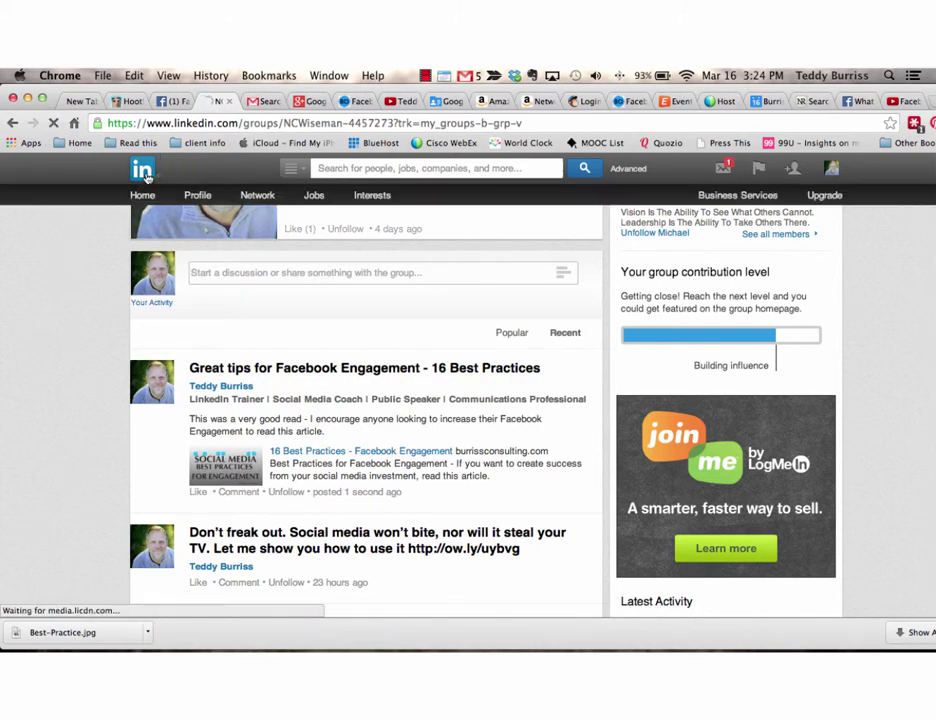